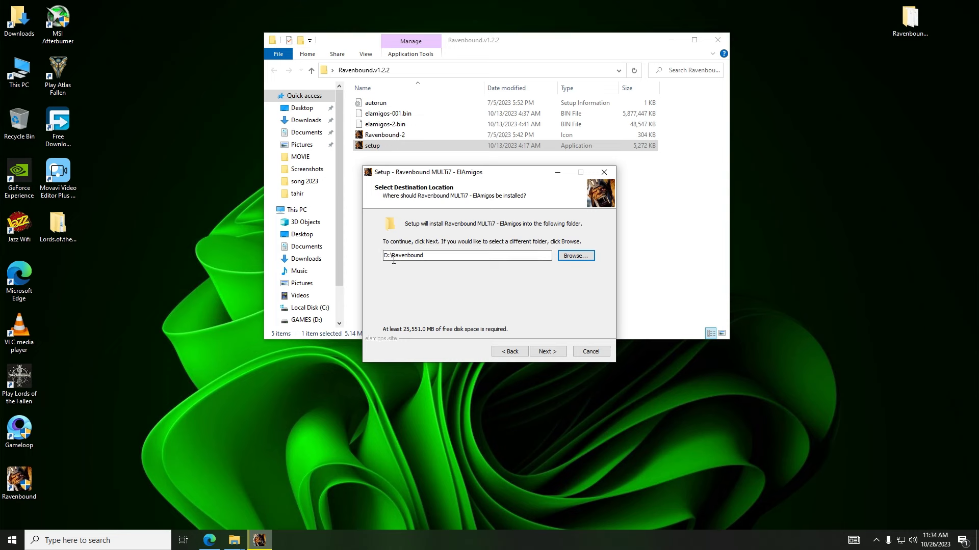
# Step: Start installing Ravenbound to D:\Ravenbound, keeping the default Start Menu folder, desktop icon and player name
pyautogui.click(556, 351)
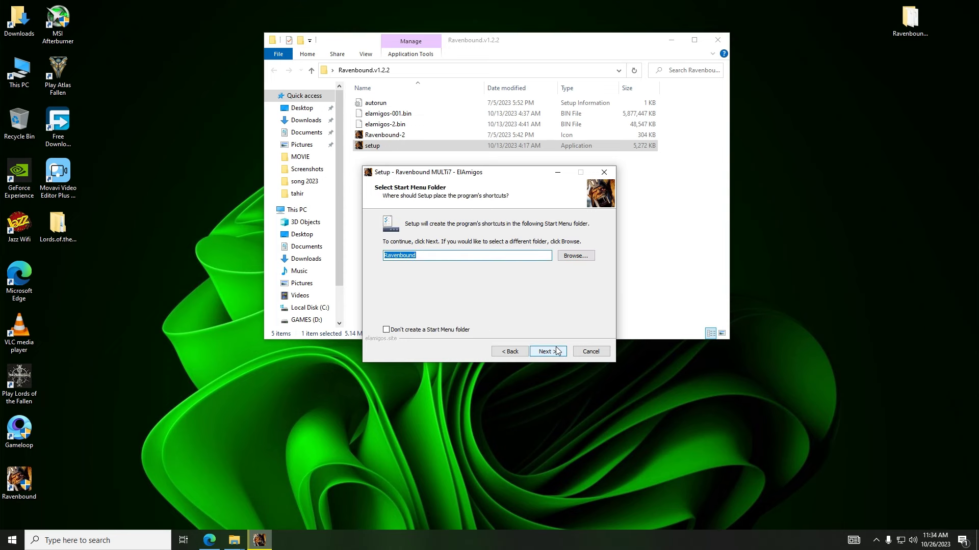
pyautogui.click(556, 352)
pyautogui.click(556, 351)
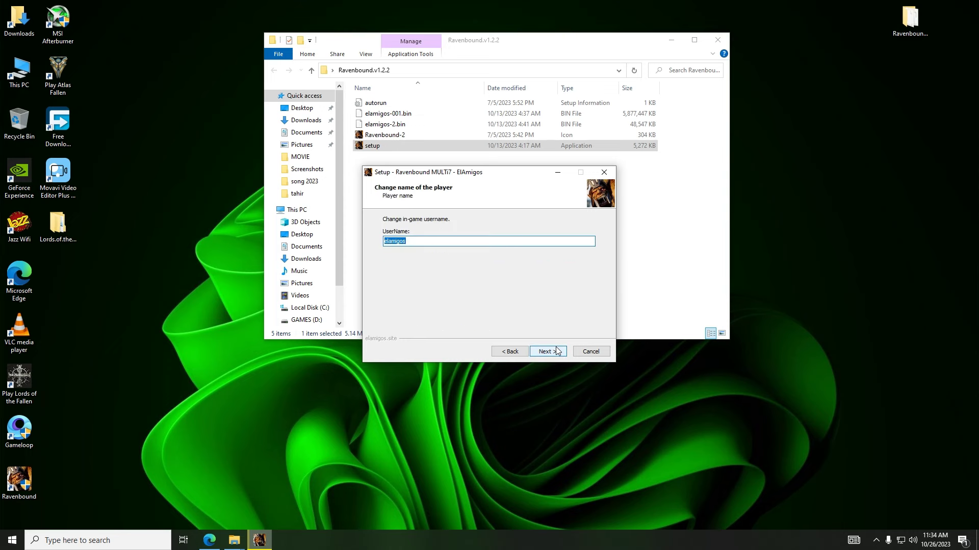
pyautogui.click(557, 351)
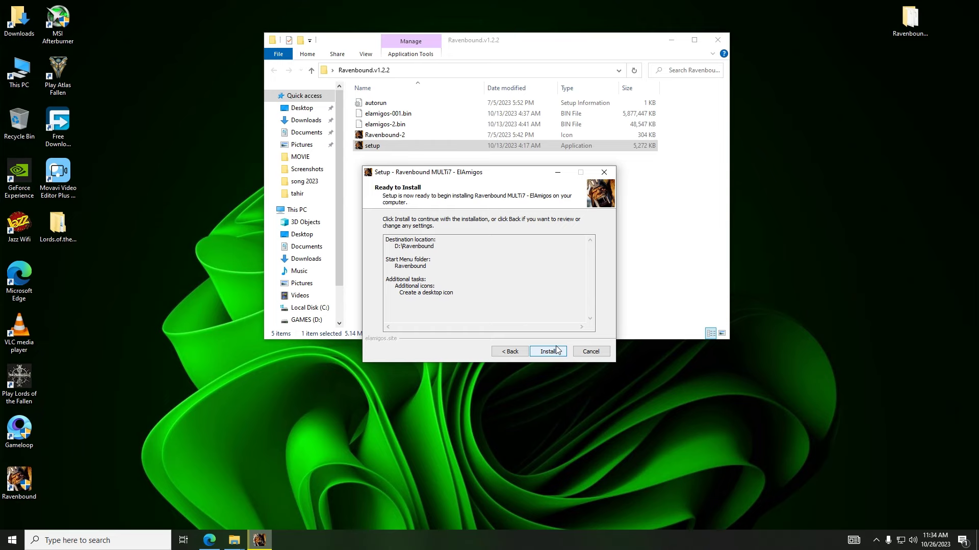
pyautogui.click(548, 351)
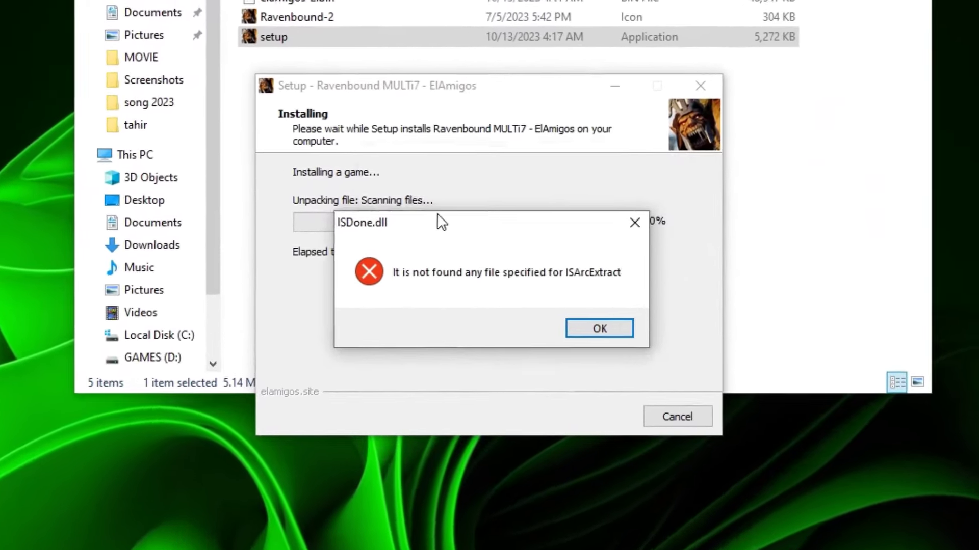
# Step: Minimize the Ravenbound.v1.2.2 folder window and move the ISDone.dll error box above the setup window
pyautogui.moveTo(442, 223); pyautogui.dragTo(449, 288)
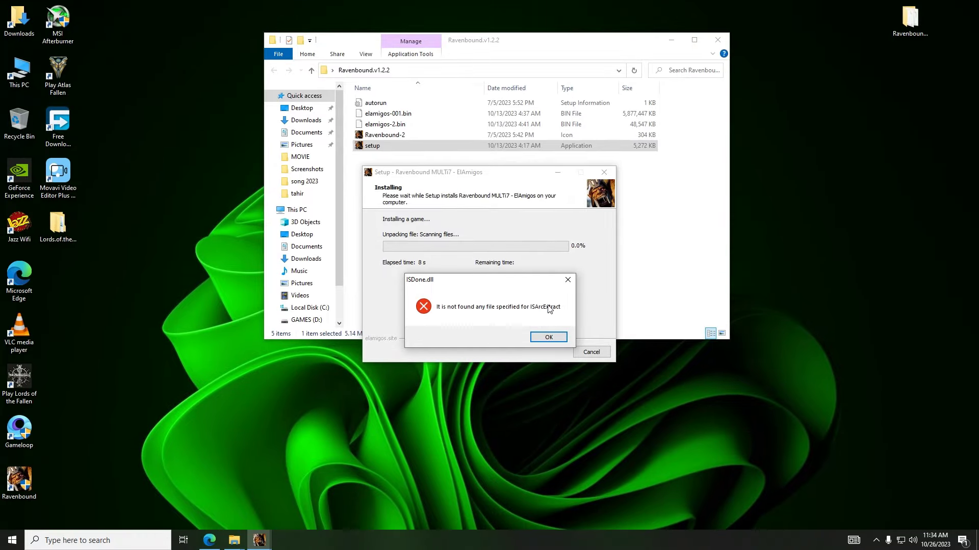
pyautogui.click(669, 40)
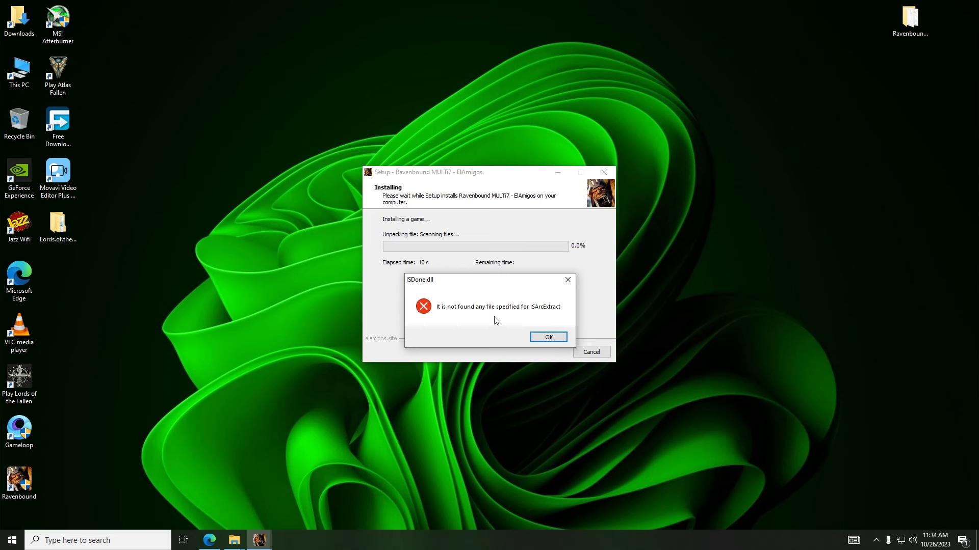
pyautogui.moveTo(508, 283); pyautogui.dragTo(501, 87)
pyautogui.rightClick(715, 174)
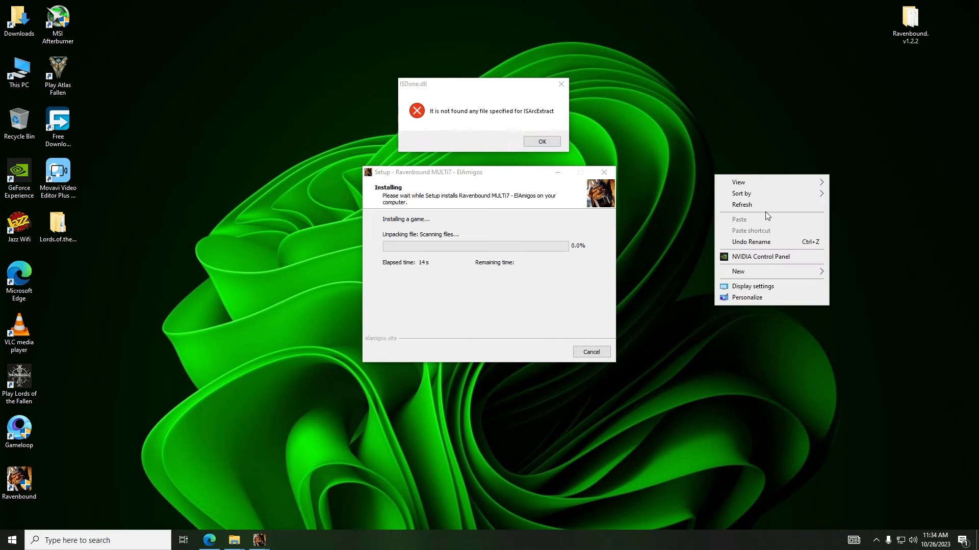
pyautogui.click(766, 209)
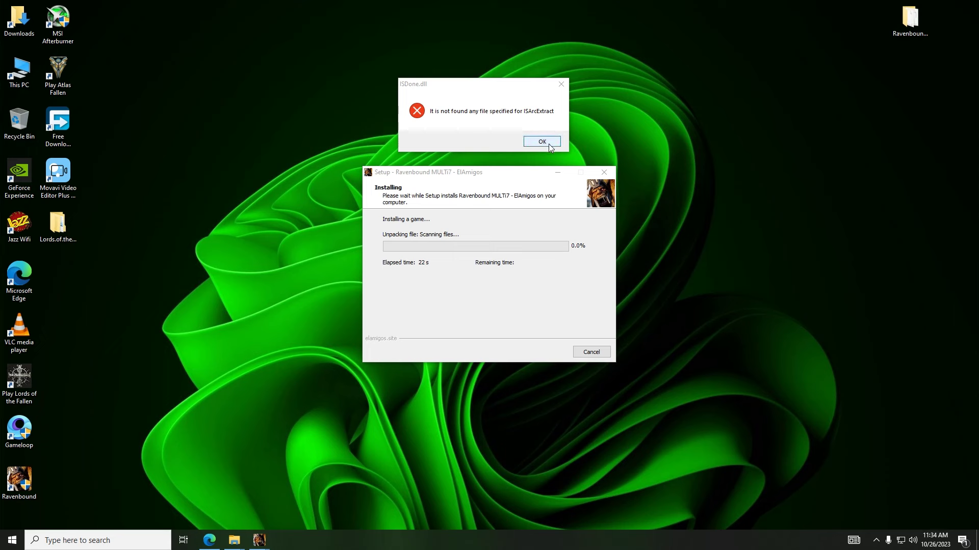
pyautogui.click(484, 108)
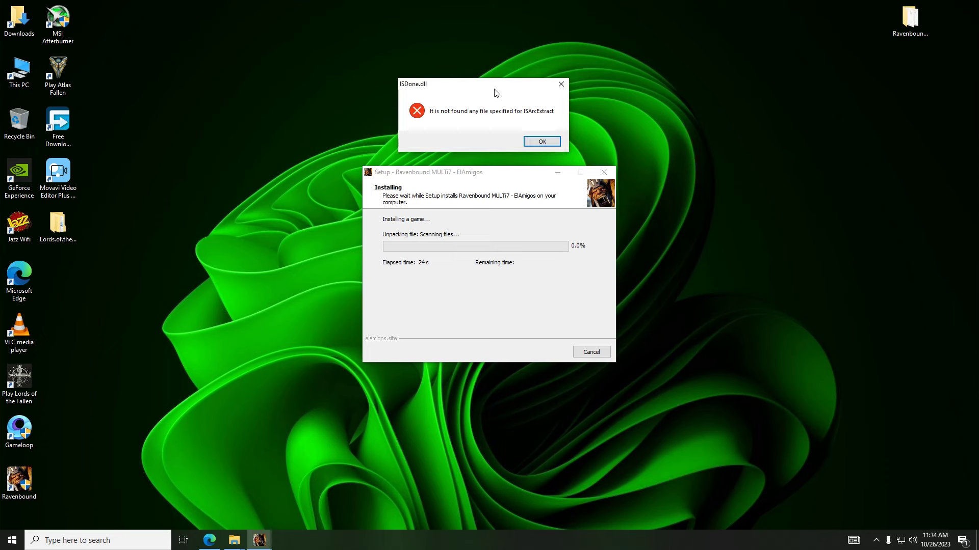
pyautogui.moveTo(494, 92); pyautogui.dragTo(470, 103)
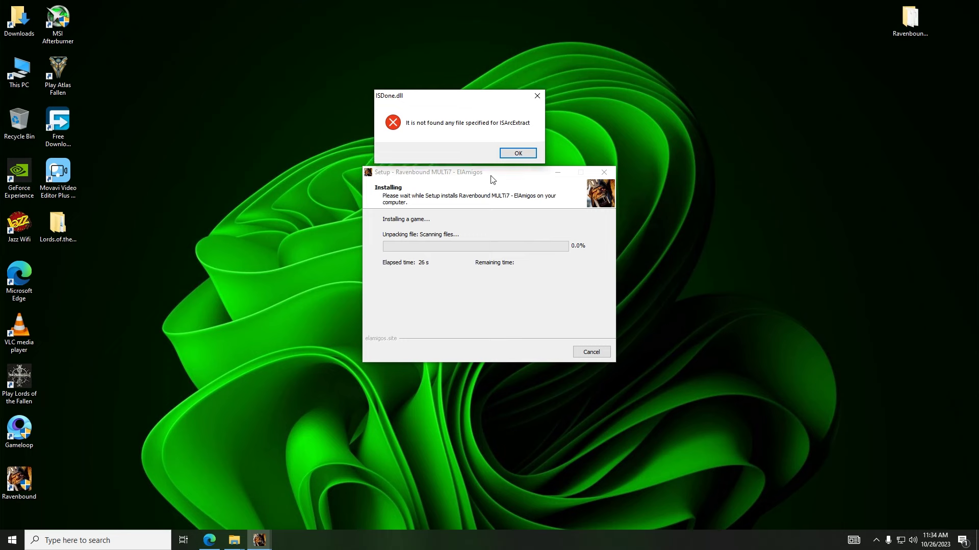
# Step: Dismiss the ISDone.dll error and close the Ravenbound setup wizard
pyautogui.click(518, 153)
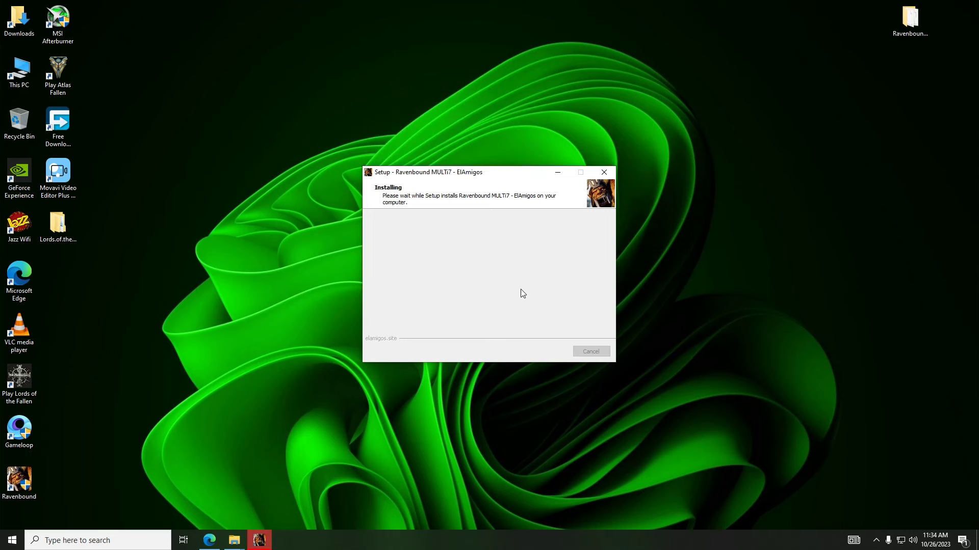
pyautogui.rightClick(741, 239)
pyautogui.click(793, 270)
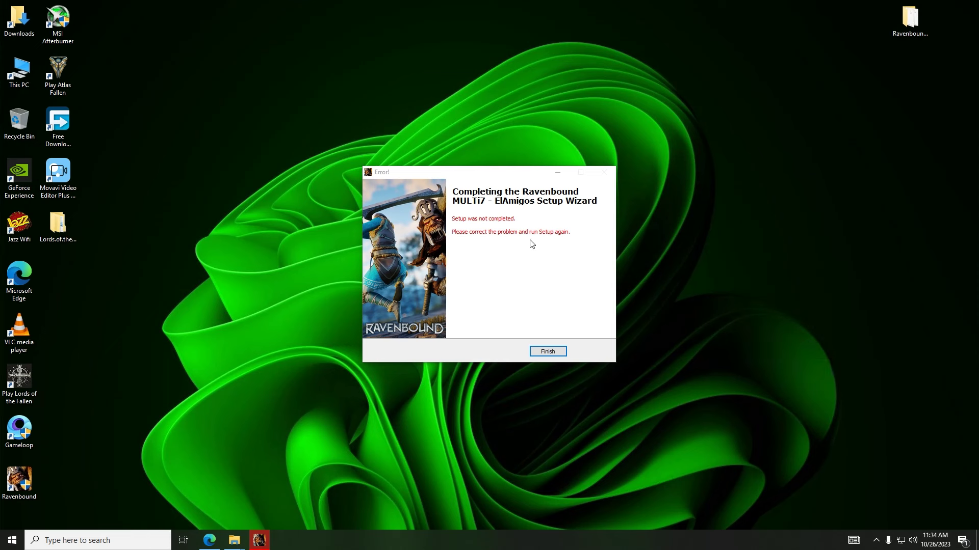
pyautogui.click(553, 353)
# Step: Refresh the desktop and open the DLL FILES folder
pyautogui.rightClick(326, 157)
pyautogui.click(367, 187)
pyautogui.doubleClick(678, 19)
pyautogui.click(837, 81)
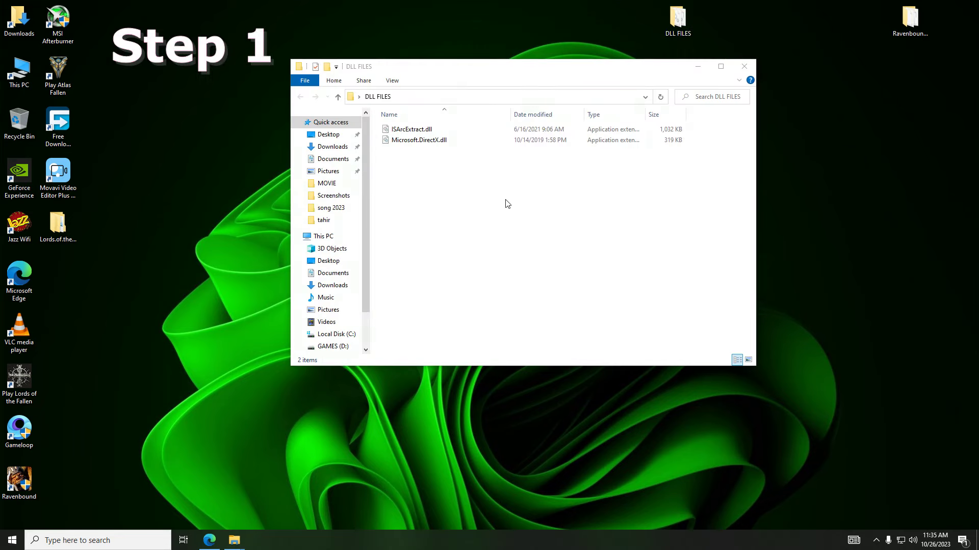
pyautogui.moveTo(426, 193); pyautogui.dragTo(454, 218)
pyautogui.rightClick(800, 155)
pyautogui.click(825, 182)
pyautogui.click(422, 172)
pyautogui.moveTo(422, 171); pyautogui.dragTo(410, 125)
pyautogui.click(454, 251)
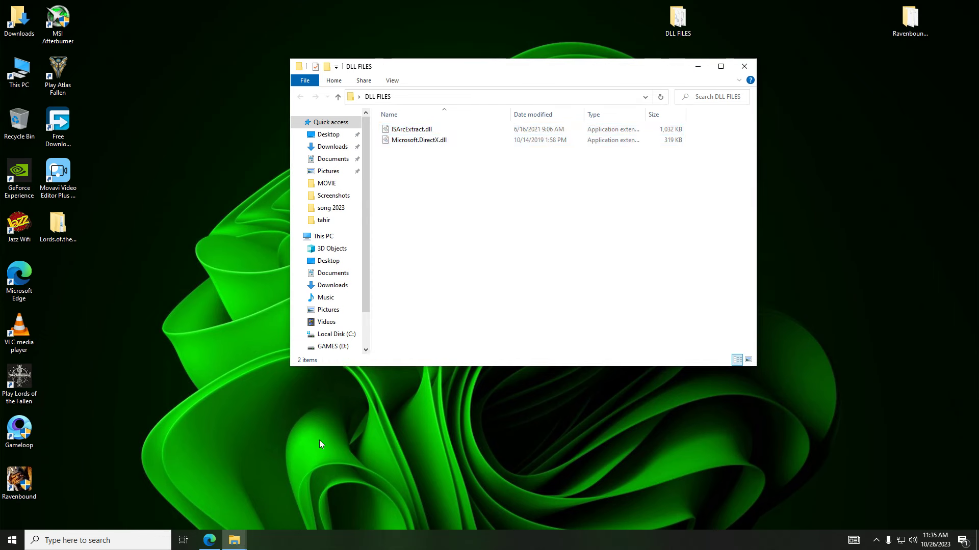
# Step: Switch to Microsoft Edge, search Google for "dll files" in a new tab and open the DLLme website
pyautogui.moveTo(213, 536)
pyautogui.click(221, 512)
pyautogui.hotkey('ctrl', 't')
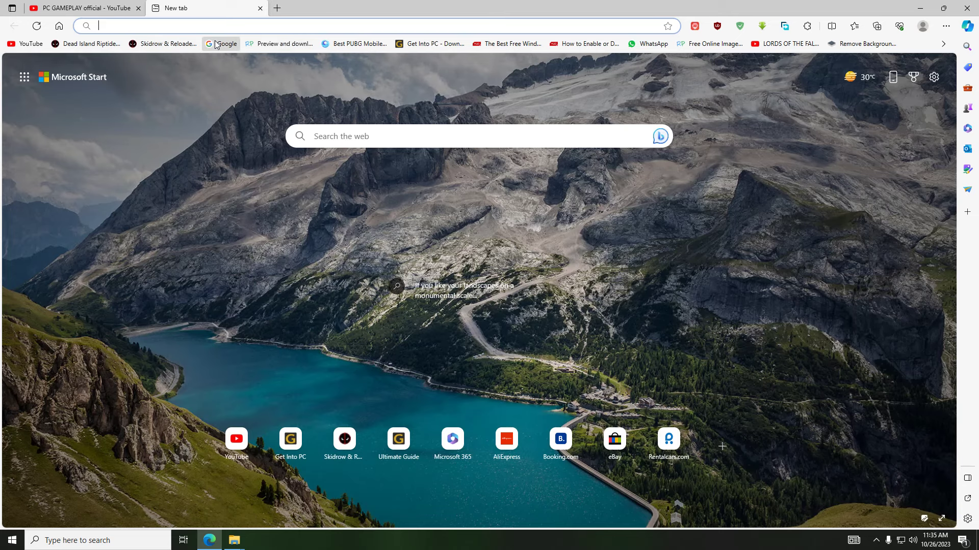
pyautogui.click(219, 44)
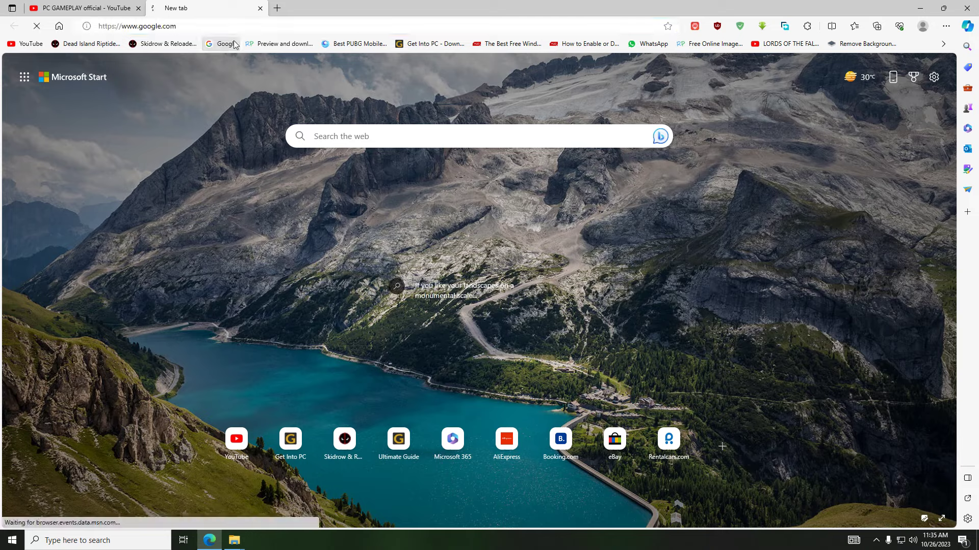
pyautogui.click(503, 237)
pyautogui.write('dll files')
pyautogui.press('Return')
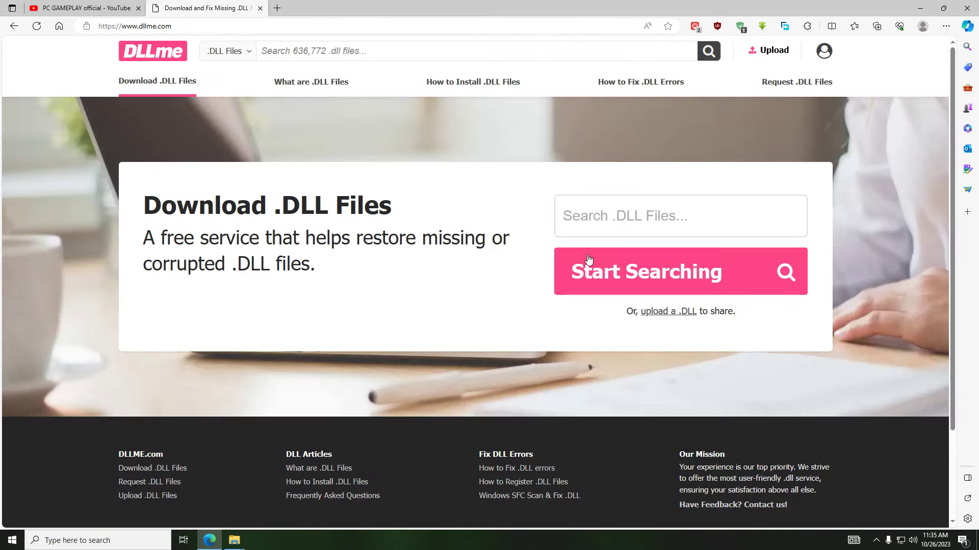
# Step: Search DLLme for "ISArcExtract" and open the ISArcExtract.dll page
pyautogui.click(610, 212)
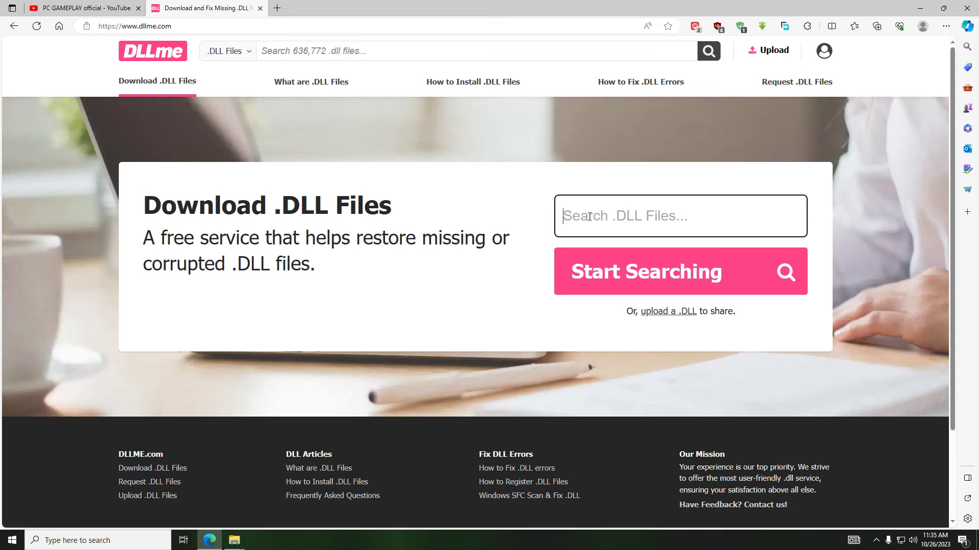
pyautogui.write('ISArcExtract')
pyautogui.click(649, 270)
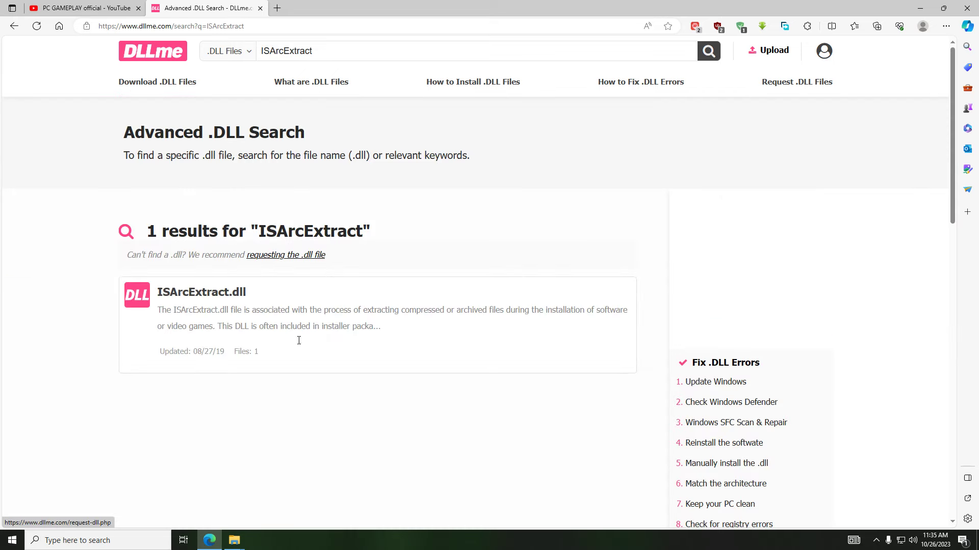
pyautogui.scroll(-7, 299, 308)
pyautogui.scroll(7, 300, 308)
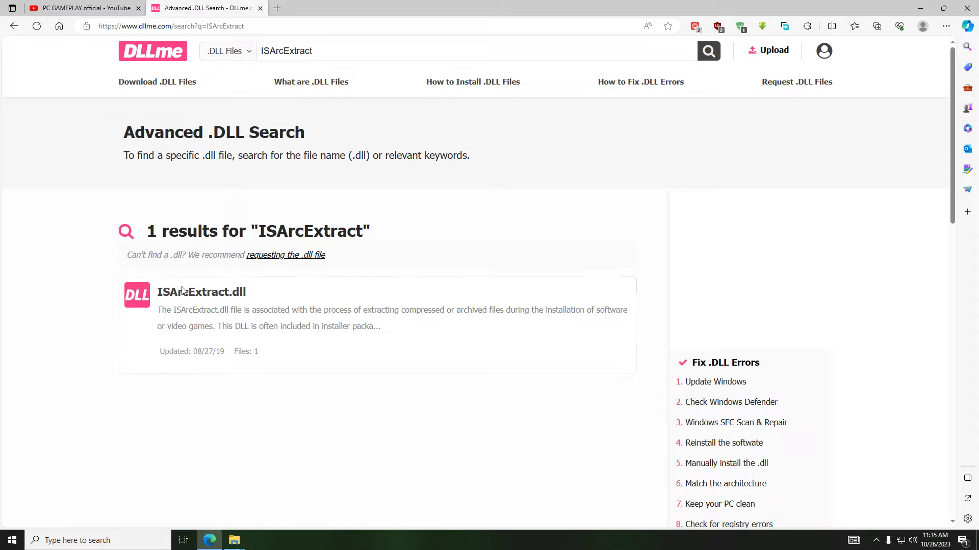
pyautogui.click(201, 292)
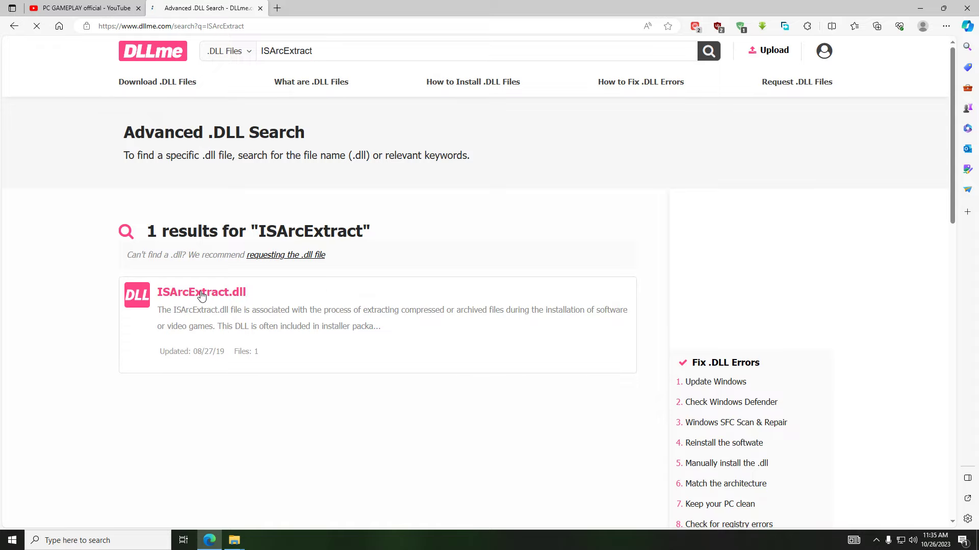
# Step: Choose the 32-bit ISArcExtract.dll version 3.5.4.26 and start its download
pyautogui.scroll(-20, 202, 291)
pyautogui.scroll(7, 321, 364)
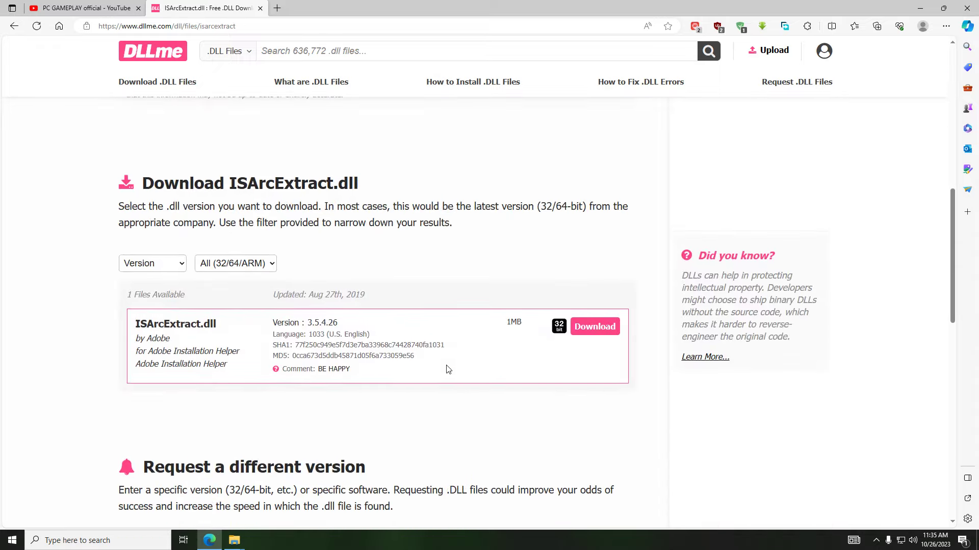
pyautogui.scroll(-6, 322, 365)
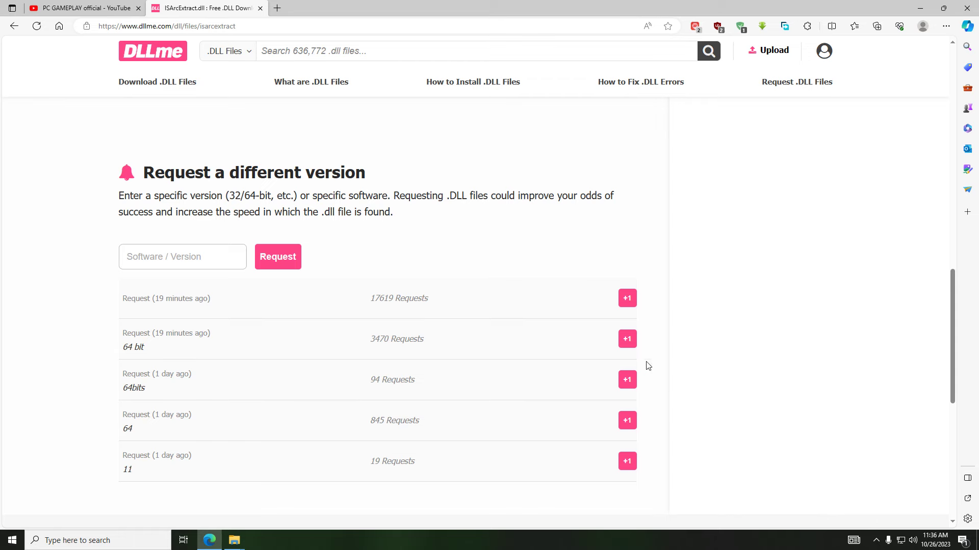
pyautogui.scroll(6, 423, 347)
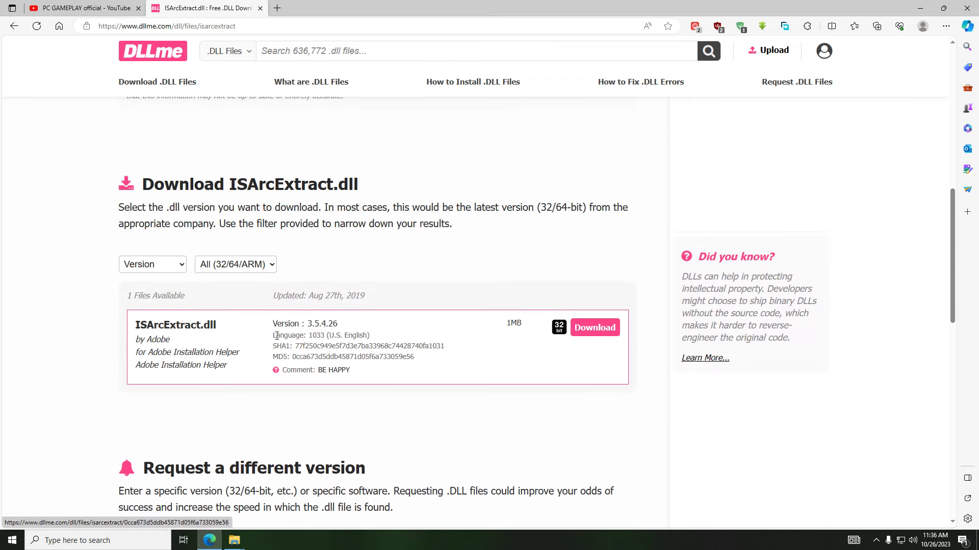
pyautogui.moveTo(267, 321); pyautogui.dragTo(517, 376)
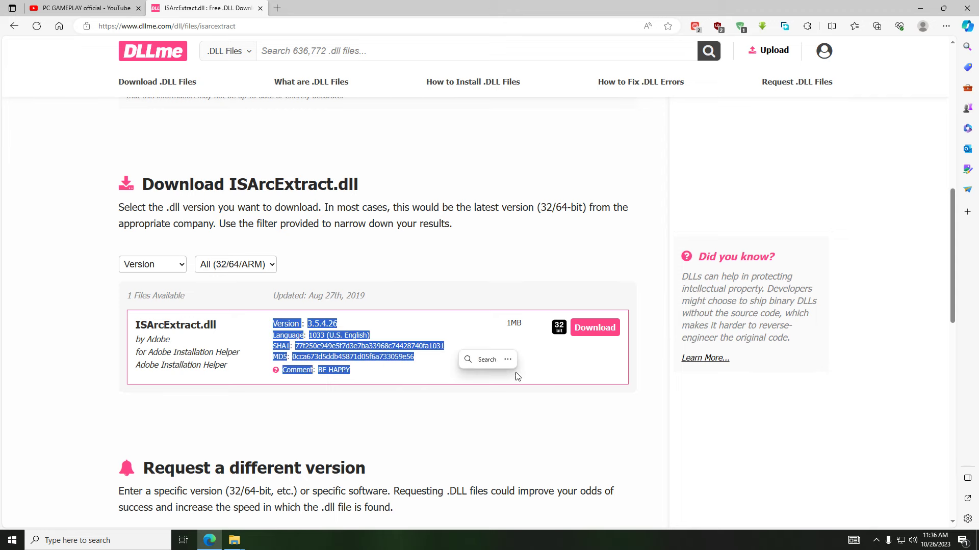
pyautogui.click(518, 376)
pyautogui.click(611, 328)
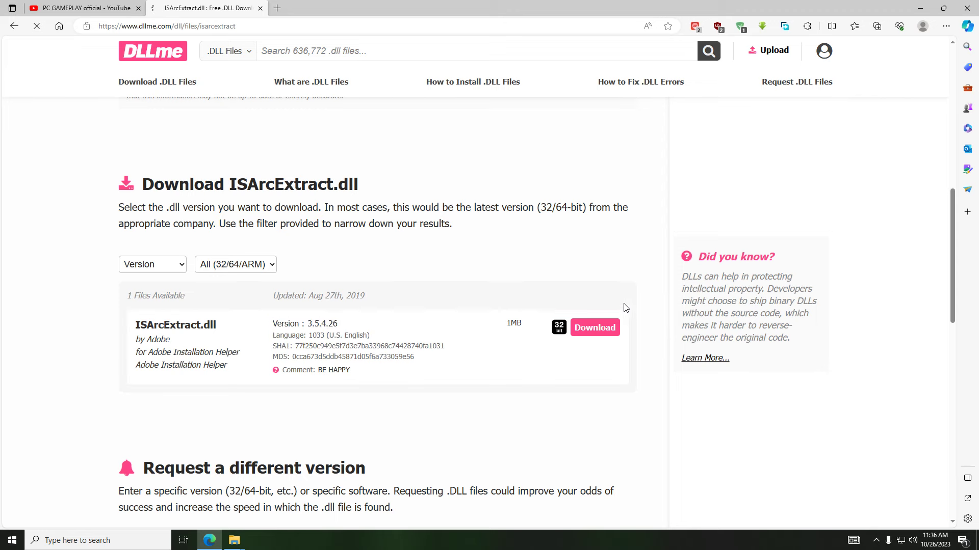
pyautogui.scroll(-9, 528, 234)
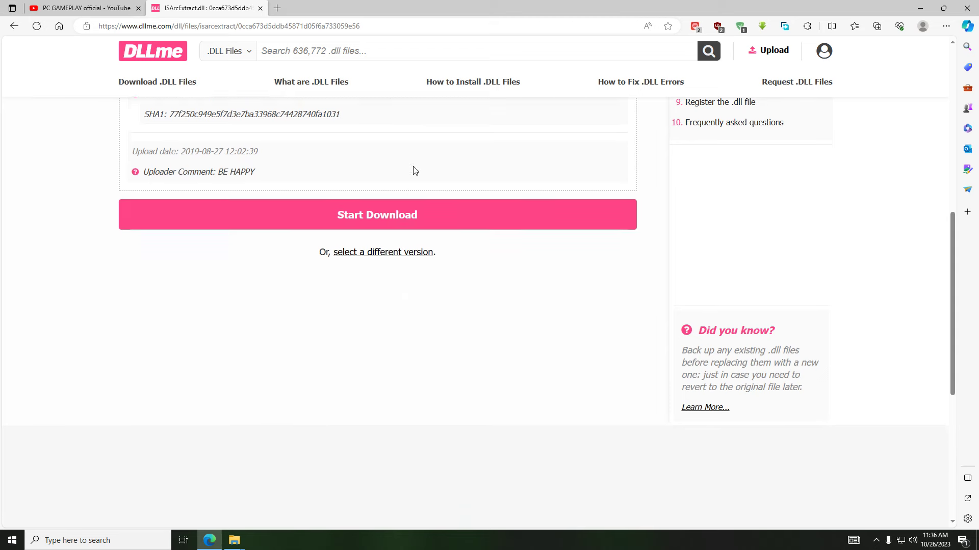
pyautogui.click(361, 227)
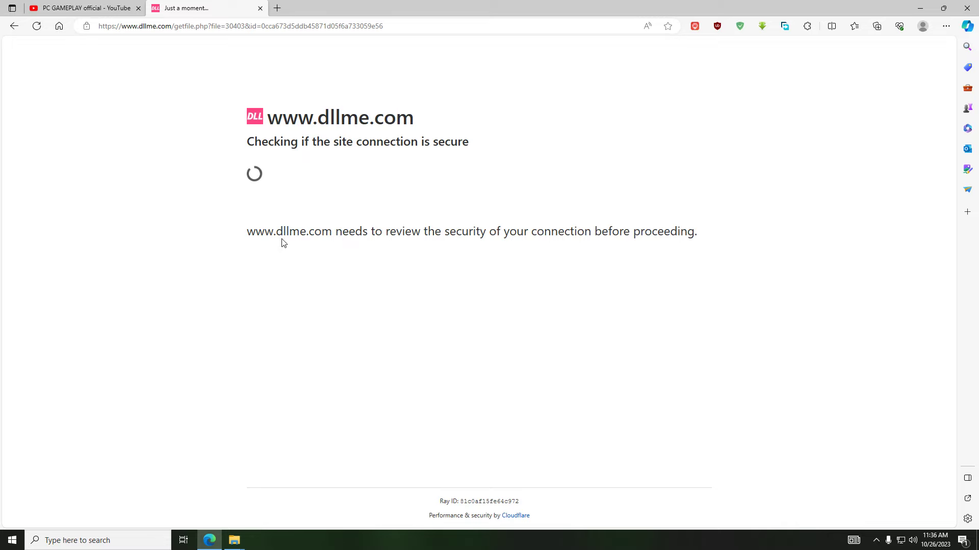
# Step: Examine the download page's sections on installing .dll files, frequently asked questions and fixing .dll errors
pyautogui.scroll(-5, 547, 288)
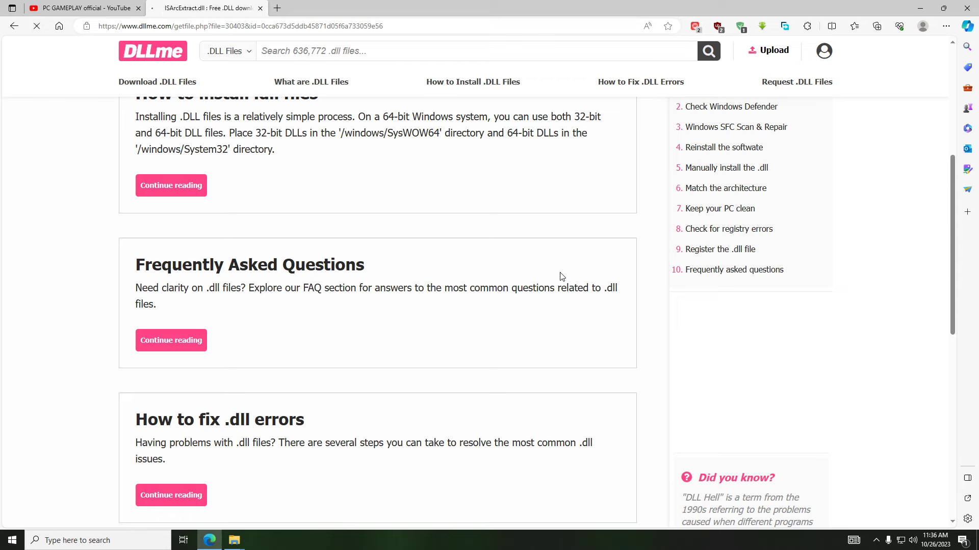
pyautogui.scroll(-2, 362, 360)
pyautogui.scroll(4, 362, 361)
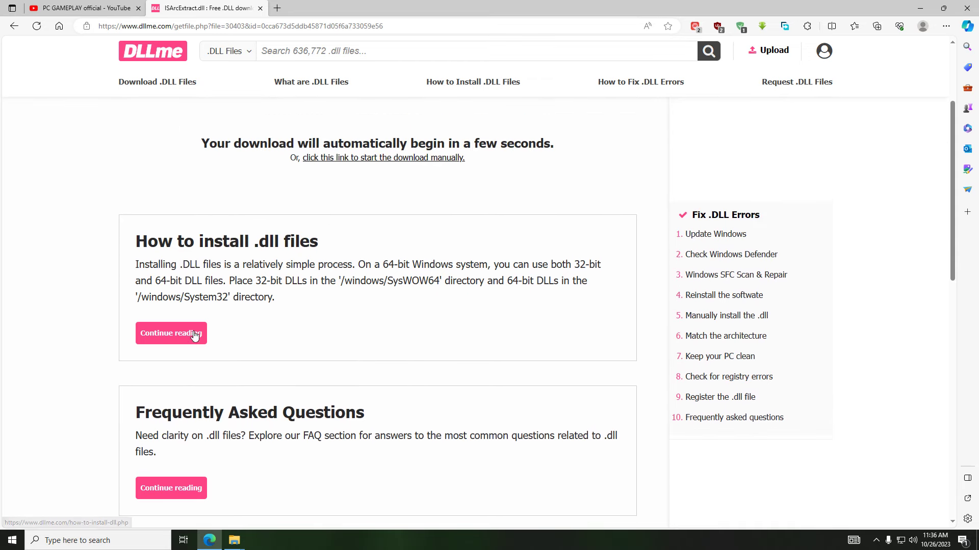
pyautogui.moveTo(189, 264); pyautogui.dragTo(466, 317)
pyautogui.click(451, 322)
pyautogui.scroll(-3, 363, 311)
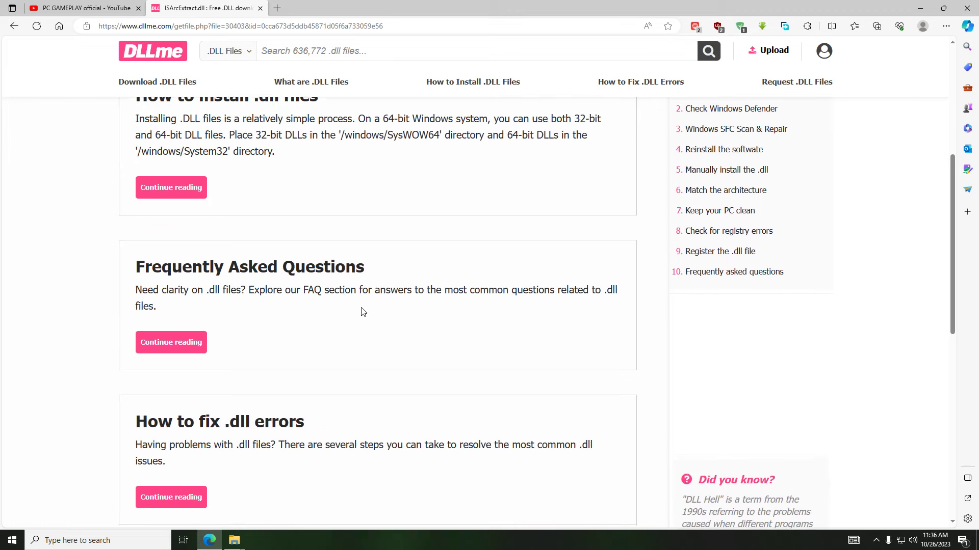
pyautogui.moveTo(131, 293); pyautogui.dragTo(635, 309)
pyautogui.click(545, 344)
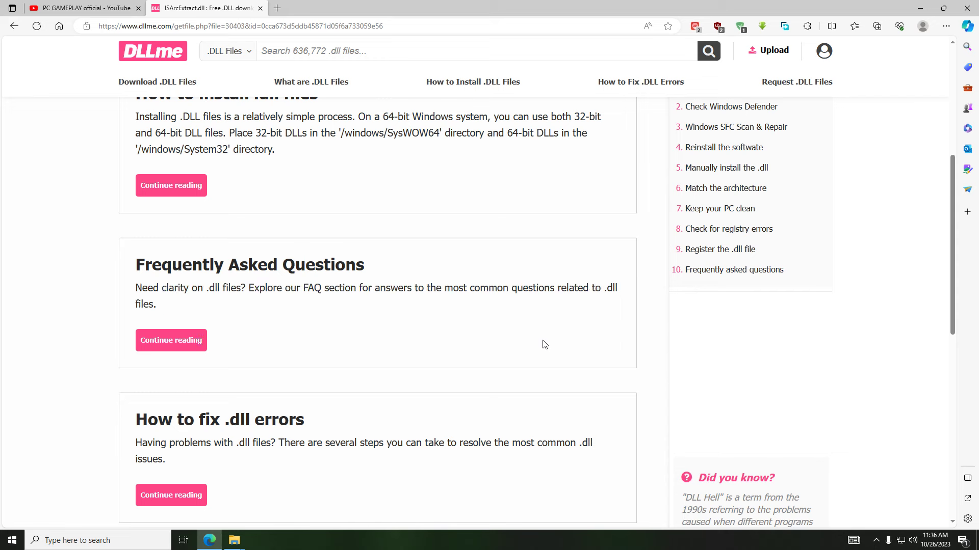
pyautogui.scroll(-3, 225, 302)
pyautogui.moveTo(148, 292); pyautogui.dragTo(553, 317)
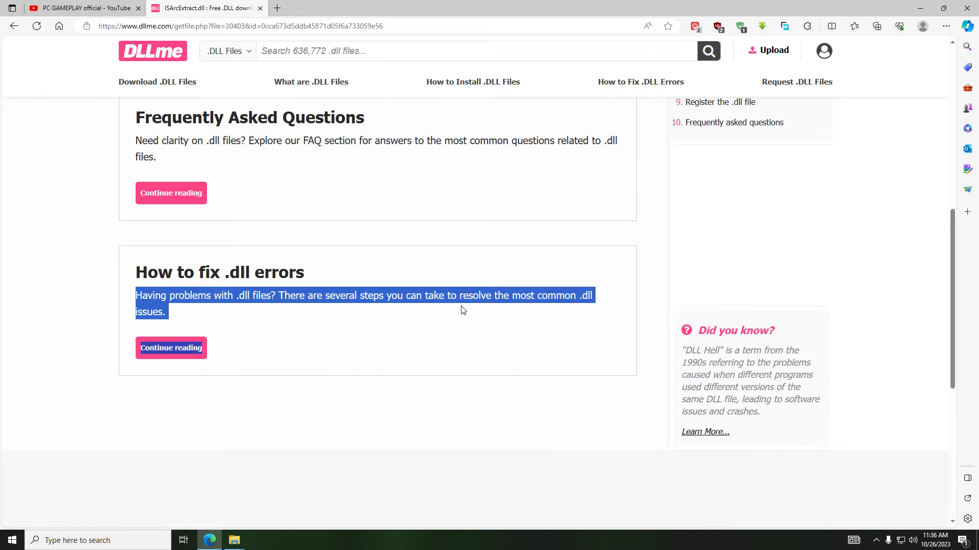
pyautogui.click(461, 230)
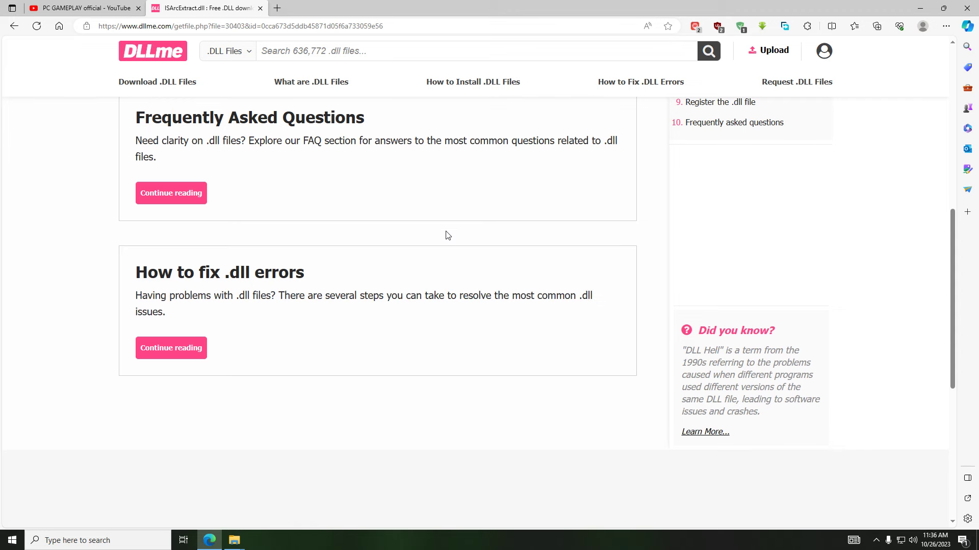
pyautogui.scroll(2, 438, 238)
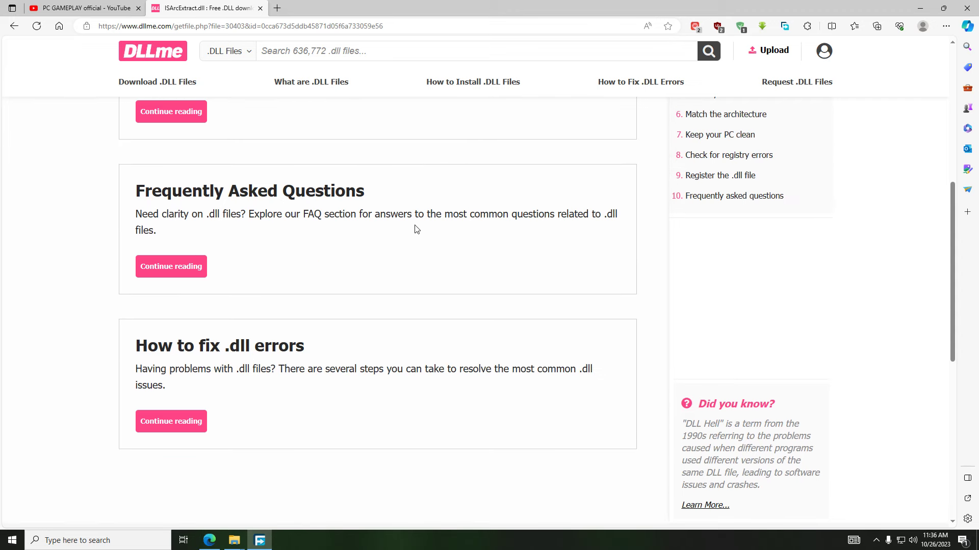
# Step: Save ISArcExtract.zip to the Downloads folder with Free Download Manager and minimize the open windows
pyautogui.scroll(2, 508, 276)
pyautogui.scroll(4, 573, 300)
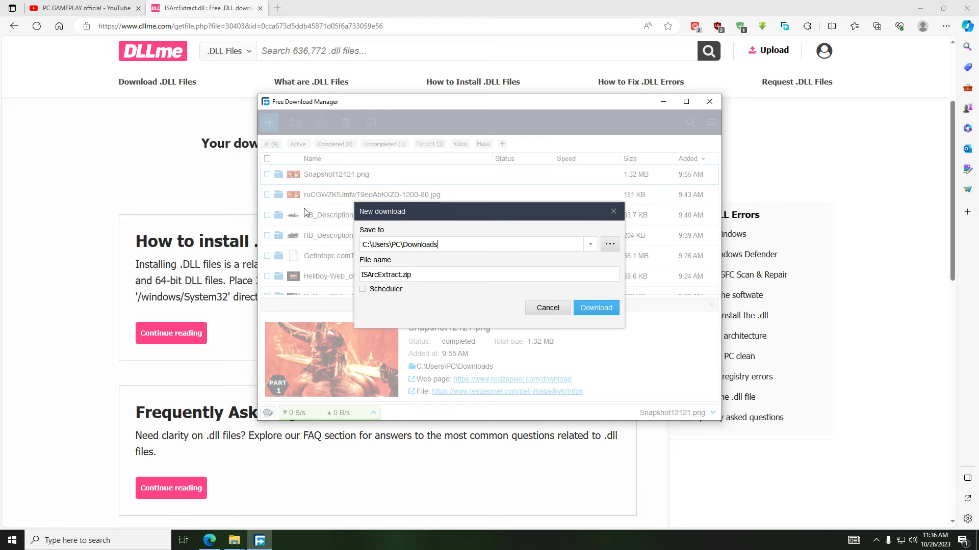
pyautogui.click(597, 307)
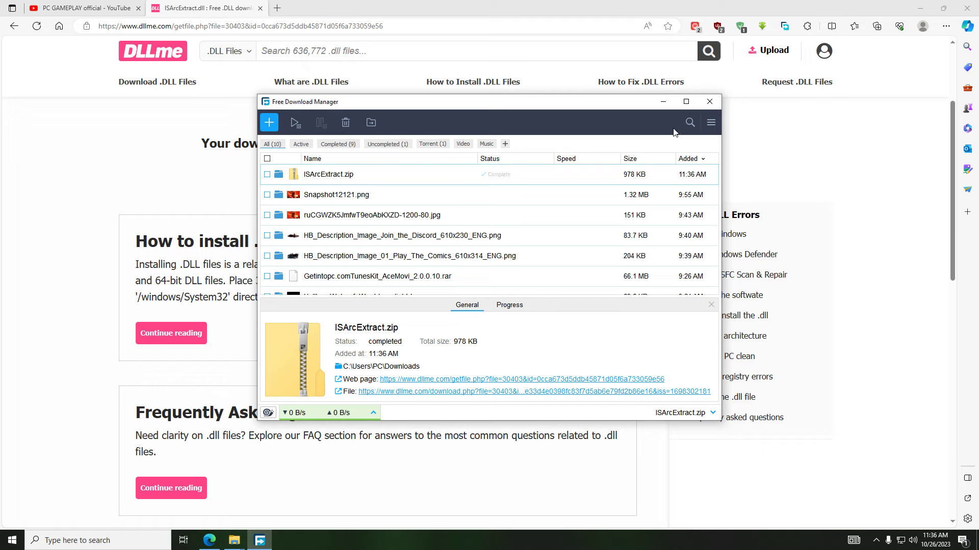
pyautogui.click(663, 102)
pyautogui.click(920, 9)
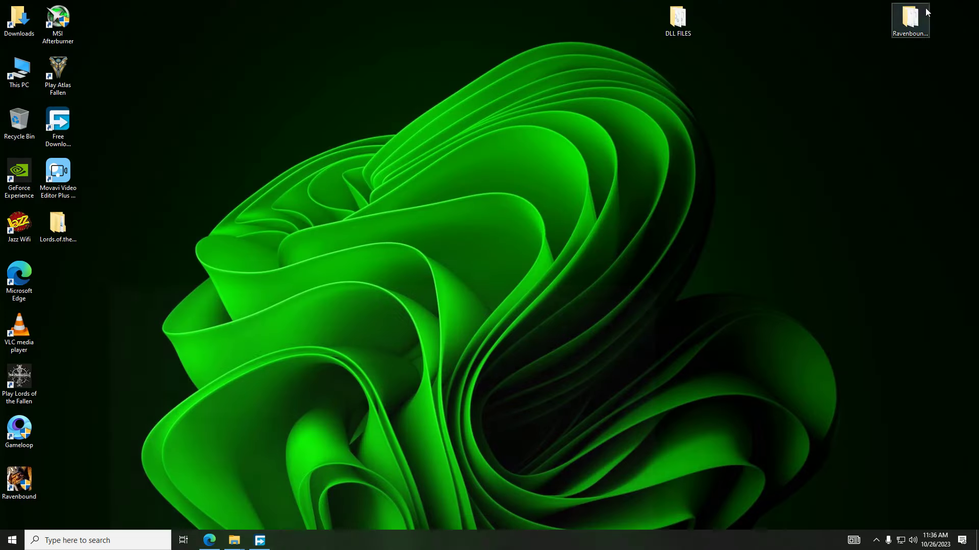
# Step: Copy ISArcExtract.dll and Microsoft.DirectX.dll from the DLL FILES folder on the desktop
pyautogui.rightClick(465, 176)
pyautogui.click(491, 208)
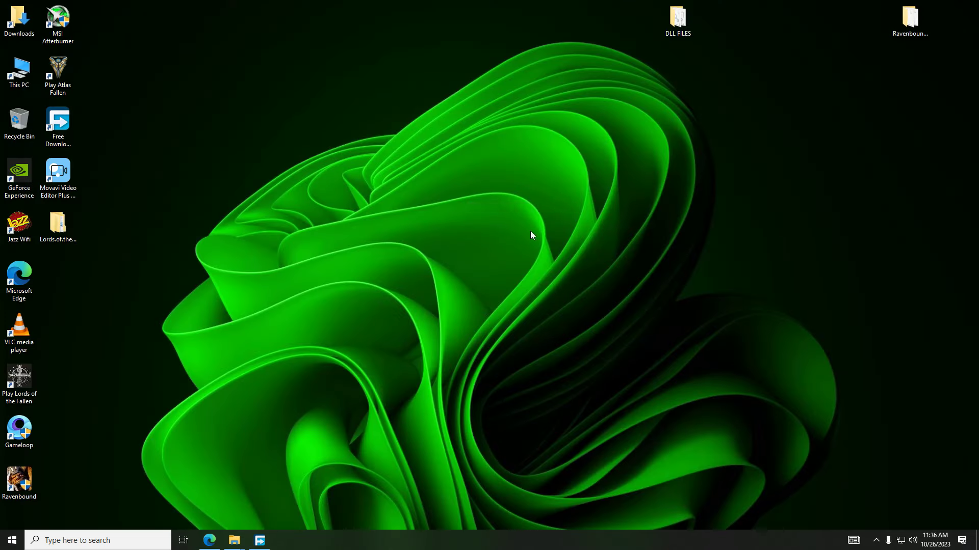
pyautogui.doubleClick(677, 19)
pyautogui.moveTo(466, 184); pyautogui.dragTo(427, 130)
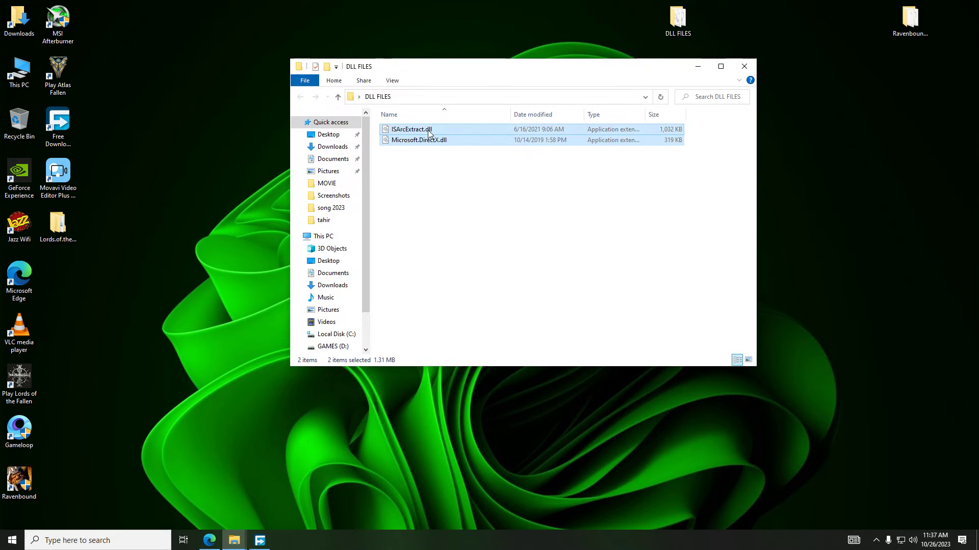
pyautogui.rightClick(428, 130)
pyautogui.click(482, 218)
pyautogui.click(796, 258)
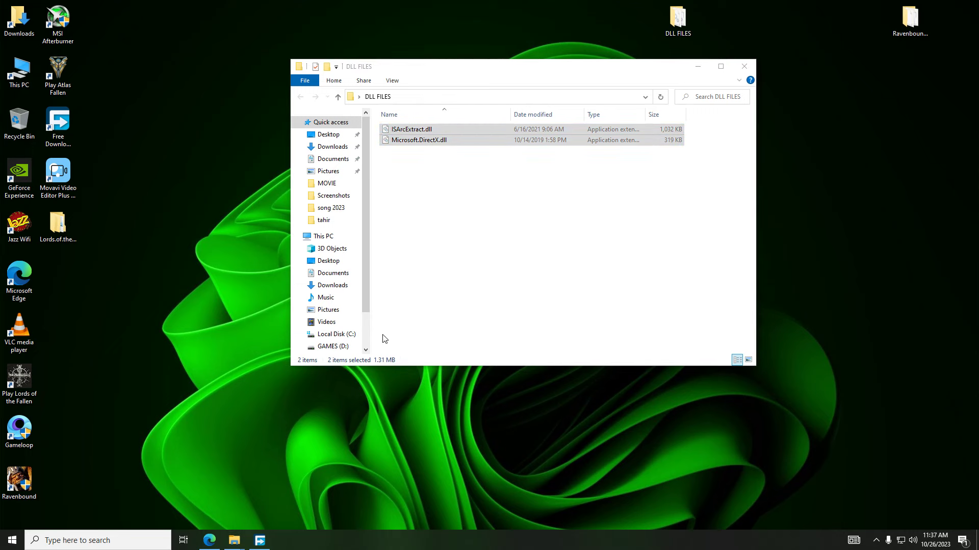
# Step: Paste the copied DLL files into C:\Windows\System32, granting administrator permission for all current items
pyautogui.click(335, 335)
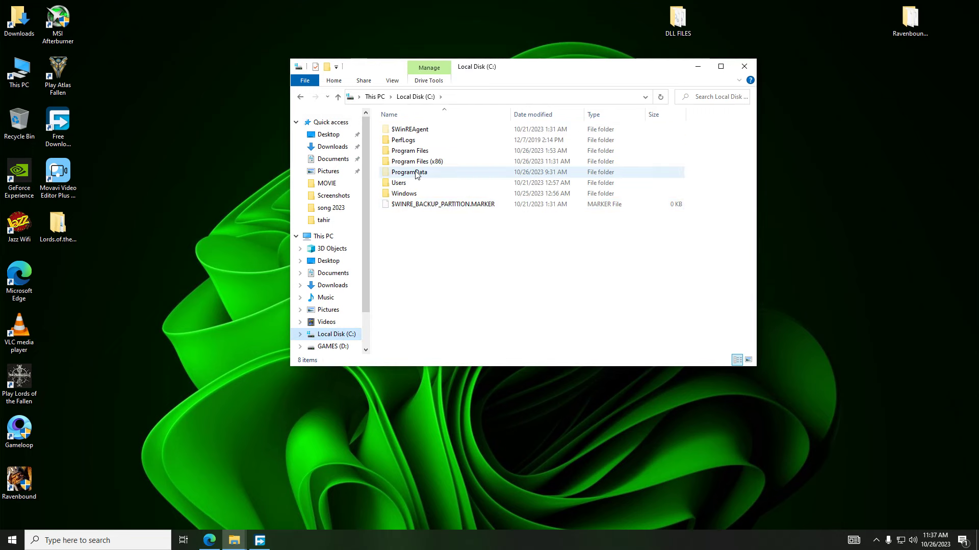
pyautogui.doubleClick(407, 194)
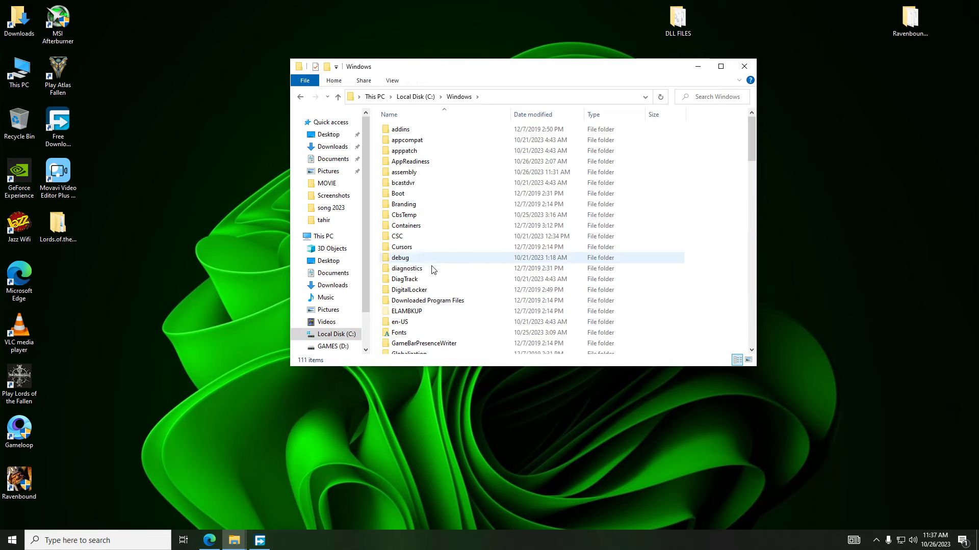
pyautogui.scroll(-20, 433, 271)
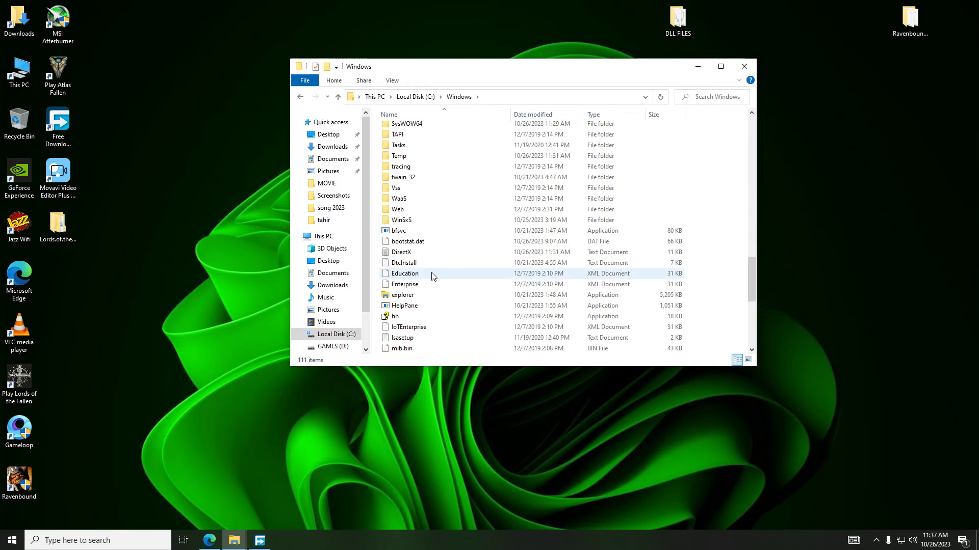
pyautogui.scroll(4, 448, 252)
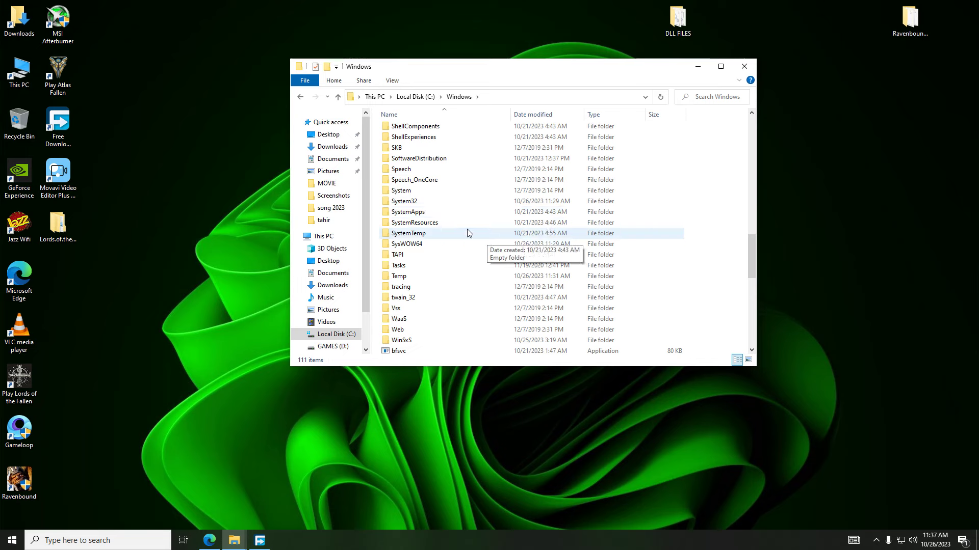
pyautogui.doubleClick(407, 200)
pyautogui.scroll(-10, 637, 255)
pyautogui.scroll(-20, 641, 256)
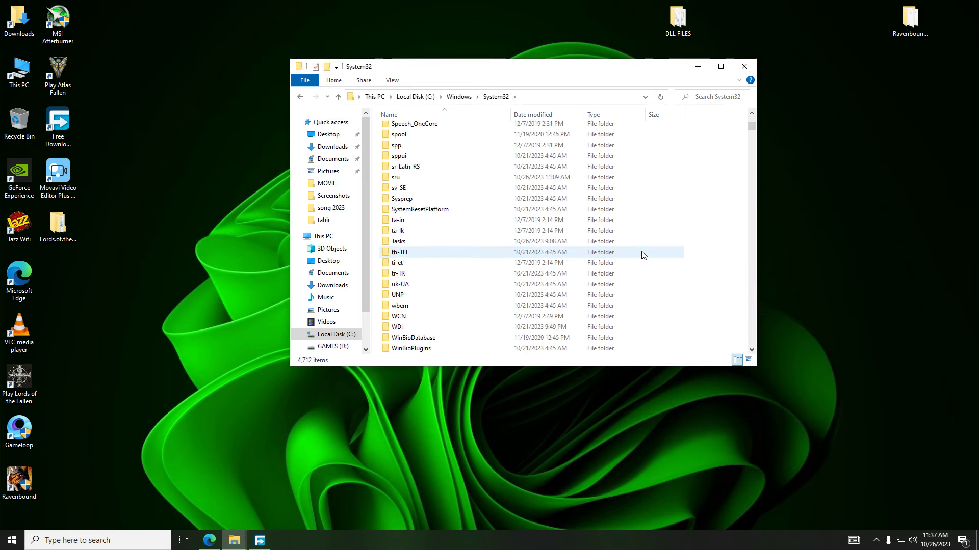
pyautogui.scroll(-10, 643, 254)
pyautogui.rightClick(713, 241)
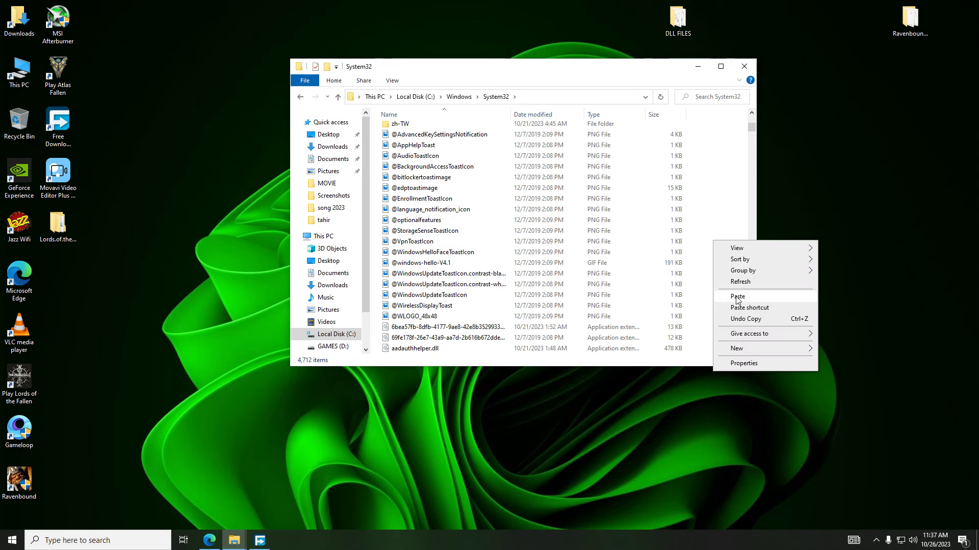
pyautogui.click(737, 297)
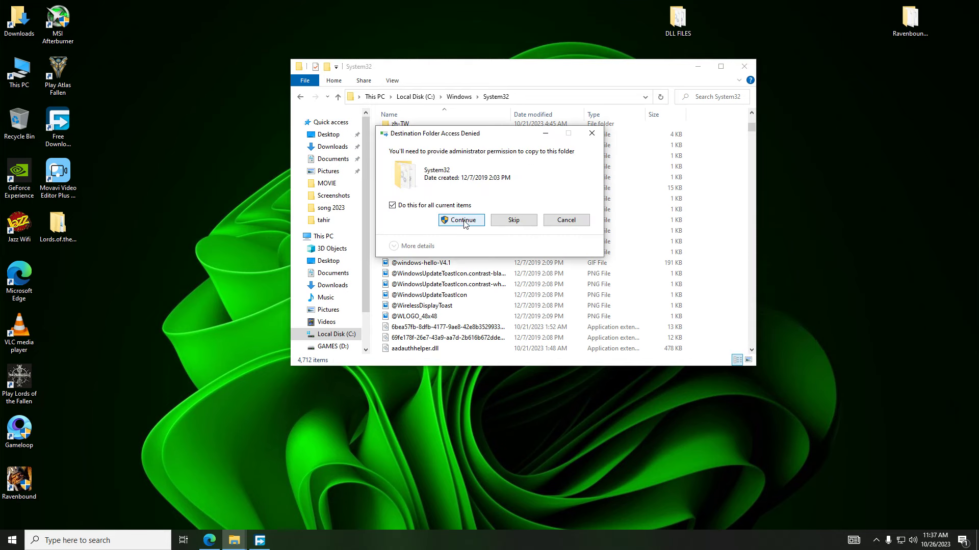
pyautogui.click(463, 221)
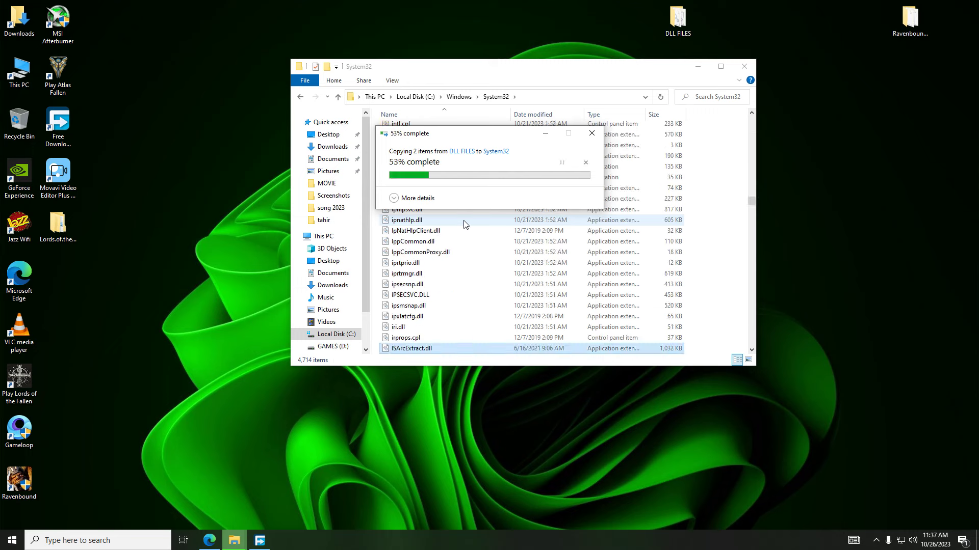
# Step: Paste the same DLL files into C:\Windows\SysWOW64 with administrator permission and close the folder window
pyautogui.click(300, 97)
pyautogui.scroll(-1, 459, 267)
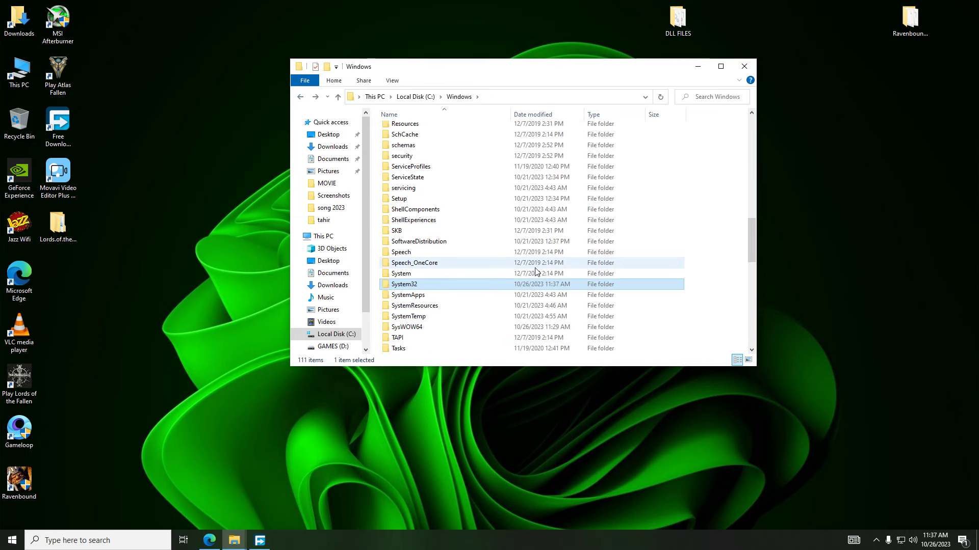
pyautogui.doubleClick(438, 327)
pyautogui.scroll(-4, 657, 265)
pyautogui.scroll(-15, 668, 263)
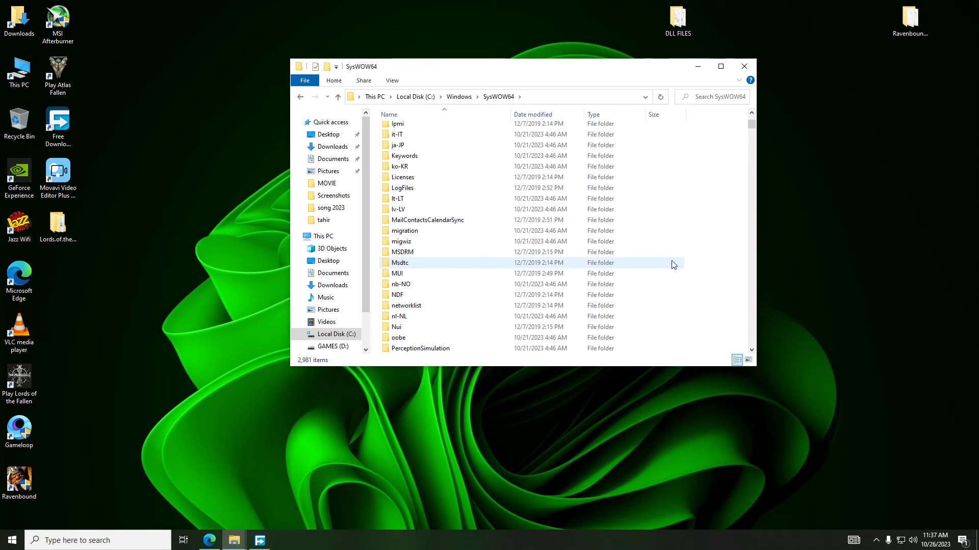
pyautogui.rightClick(715, 239)
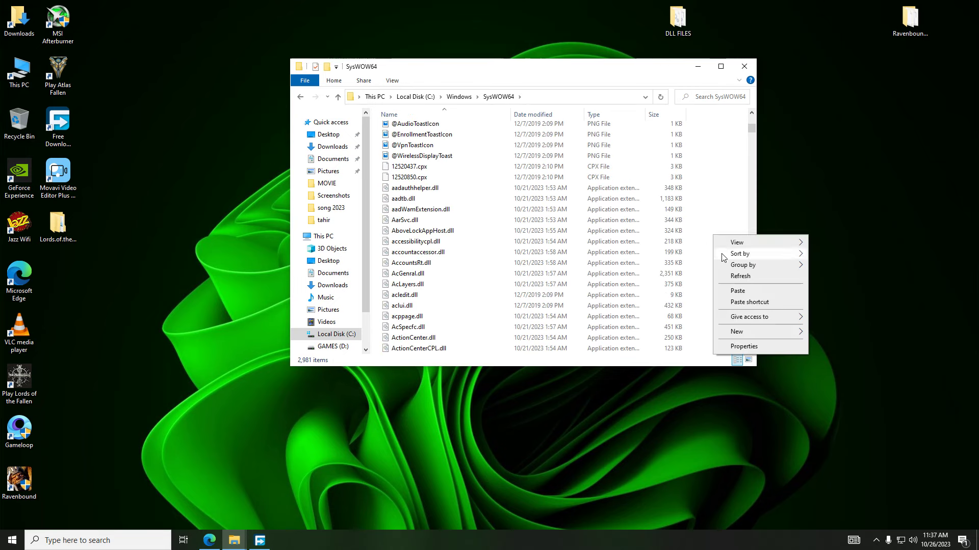
pyautogui.click(729, 289)
pyautogui.click(461, 220)
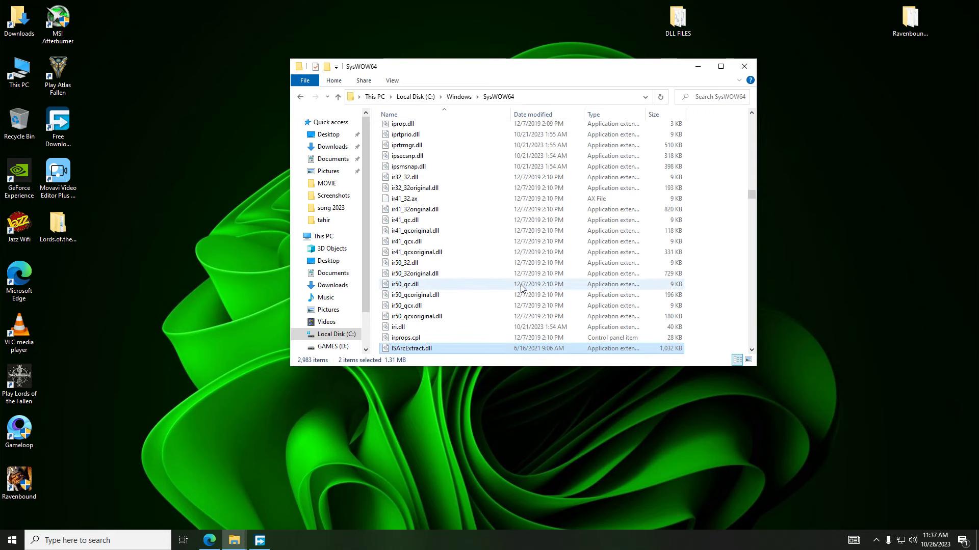
pyautogui.scroll(-7, 645, 285)
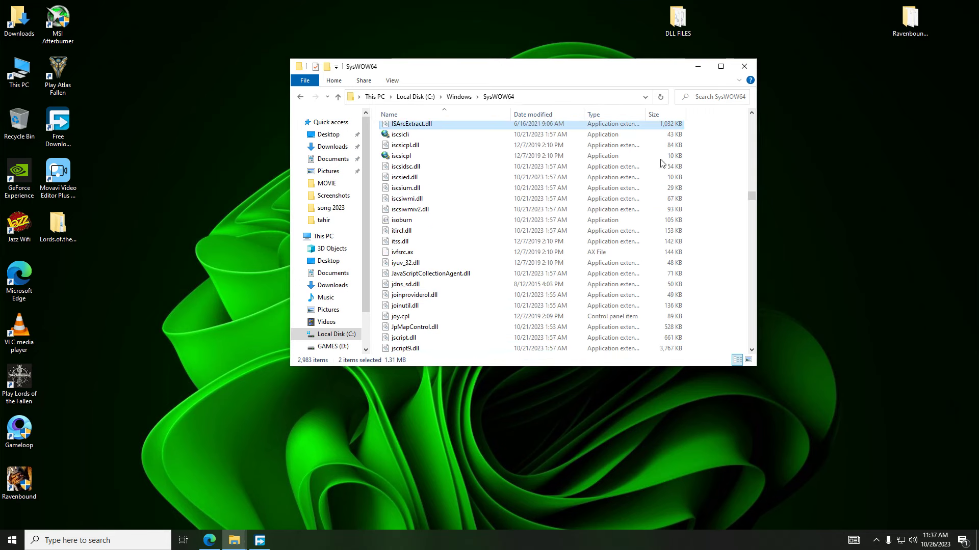
pyautogui.click(743, 66)
# Step: Rename elamigos-001.bin in the Ravenbound.v1.2.2 folder to elamigos-1.bin
pyautogui.moveTo(377, 201); pyautogui.dragTo(414, 203)
pyautogui.moveTo(573, 225); pyautogui.dragTo(408, 158)
pyautogui.click(389, 126)
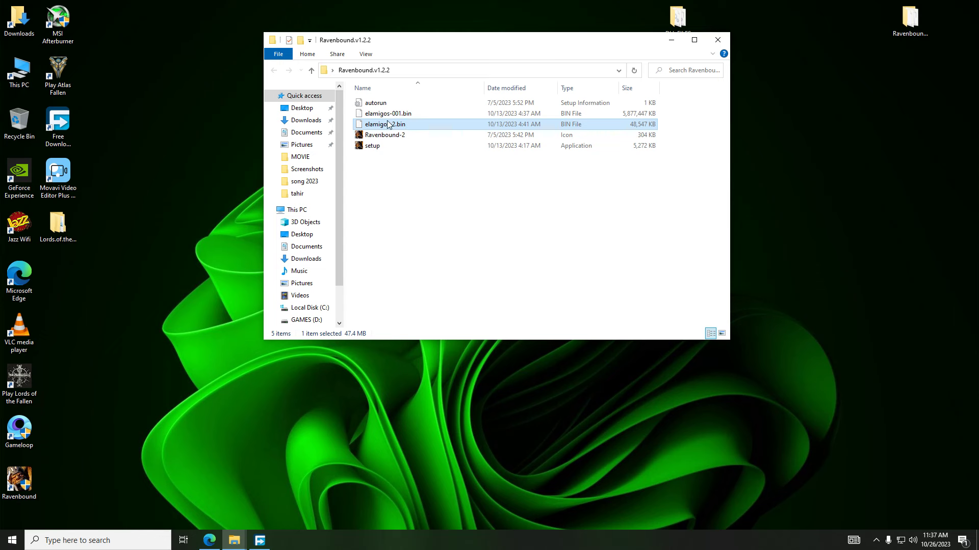
pyautogui.rightClick(391, 118)
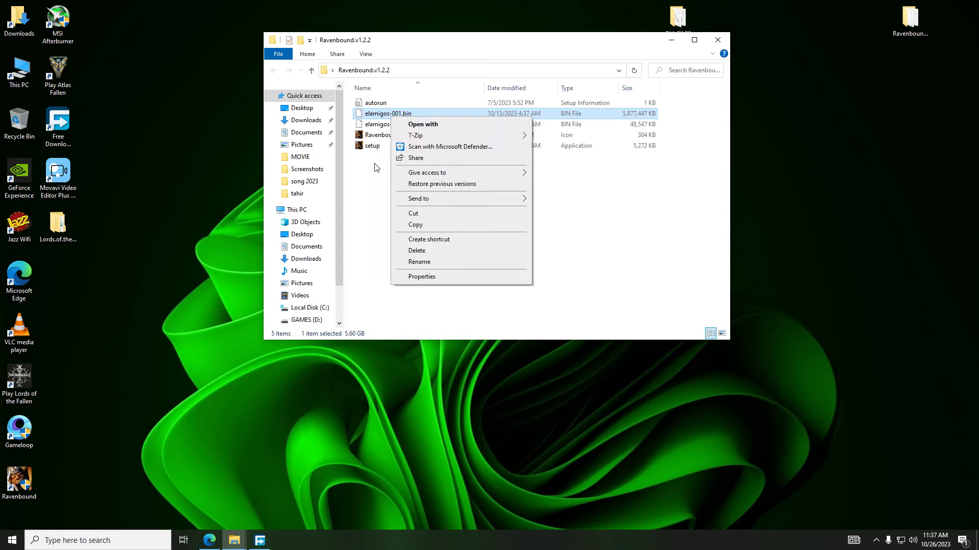
pyautogui.click(414, 260)
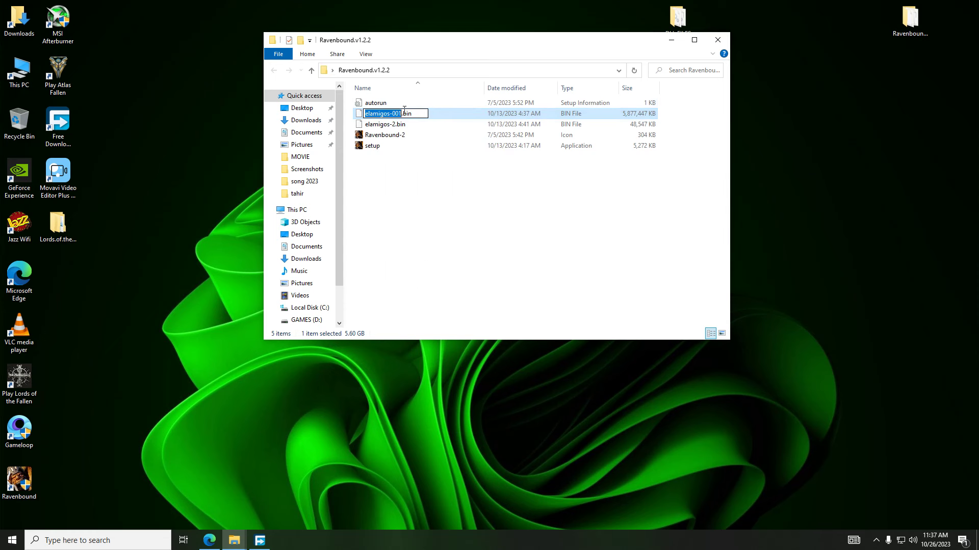
pyautogui.click(399, 114)
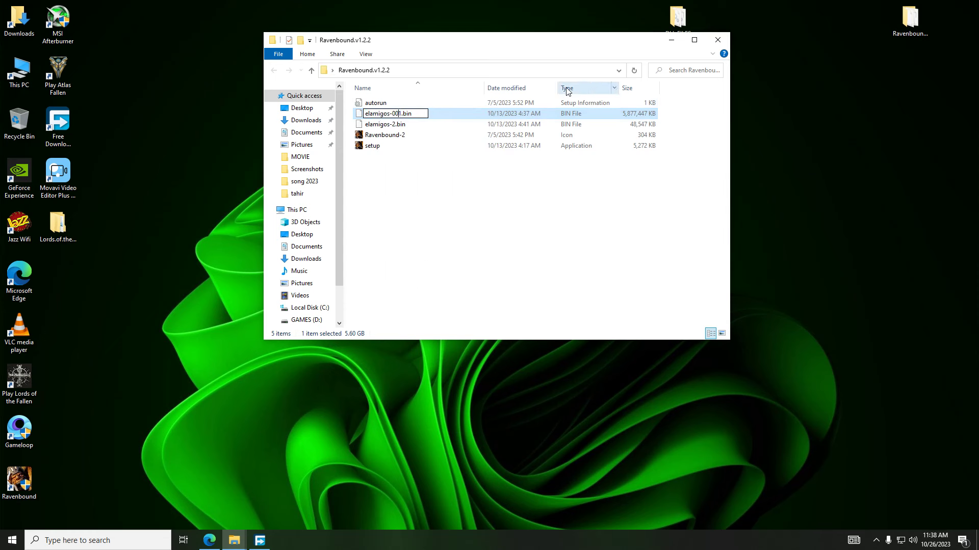
pyautogui.press('BackSpace')
pyautogui.press('BackSpace')
pyautogui.press('Return')
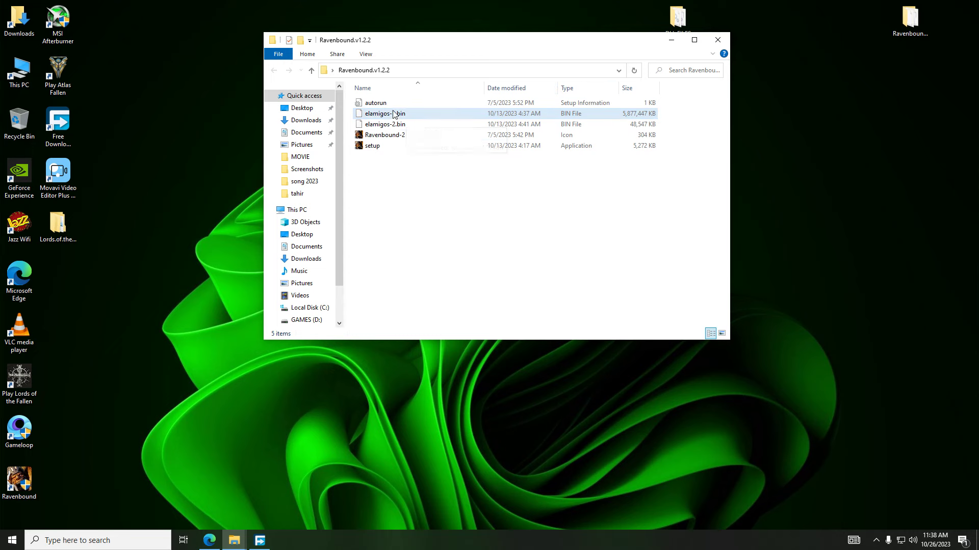
pyautogui.click(401, 127)
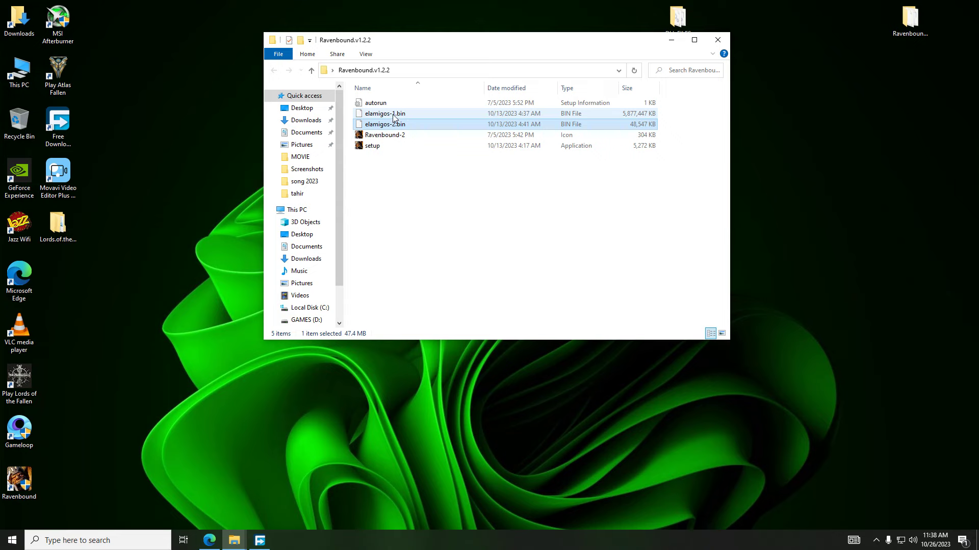
pyautogui.rightClick(394, 114)
pyautogui.click(365, 271)
# Step: Run the Ravenbound setup with permission to make changes, choose English and continue to the destination selection
pyautogui.doubleClick(386, 151)
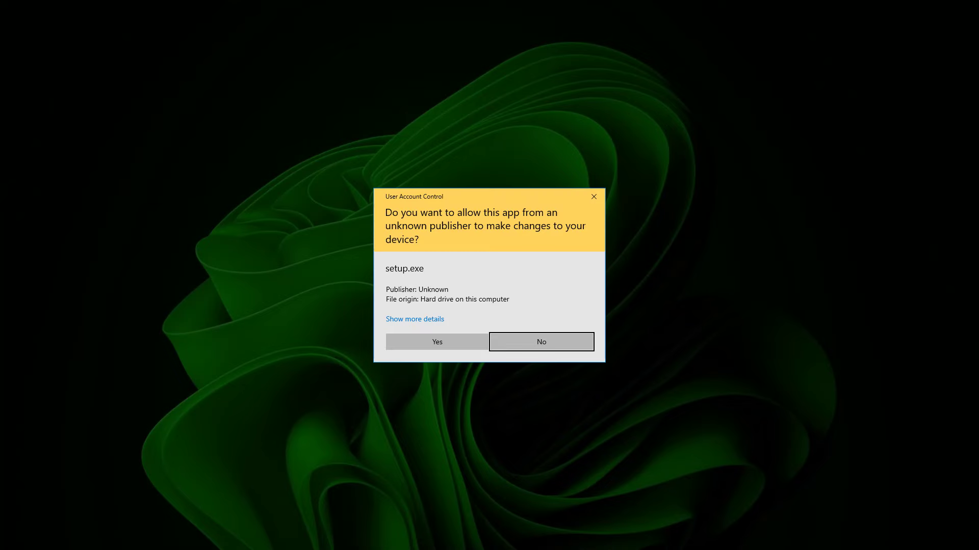
pyautogui.click(437, 342)
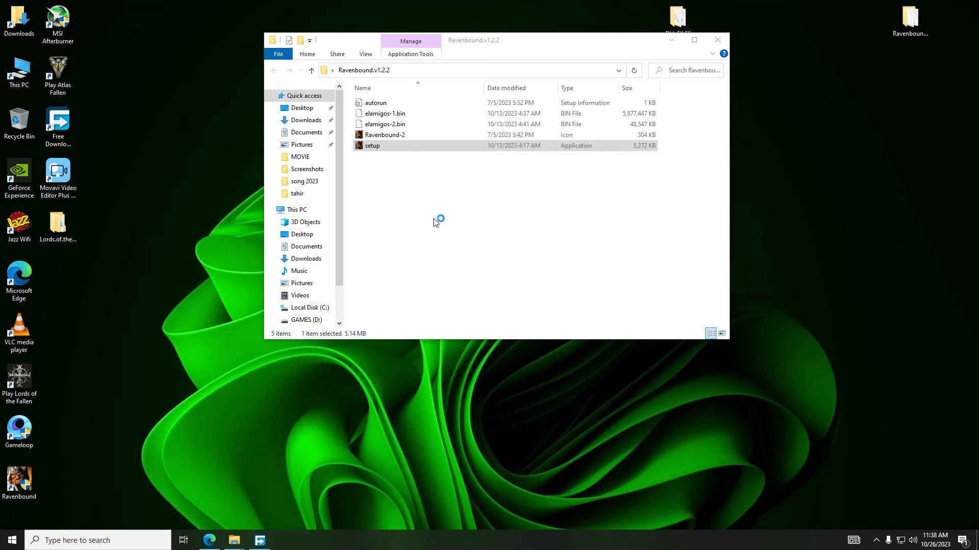
pyautogui.click(507, 292)
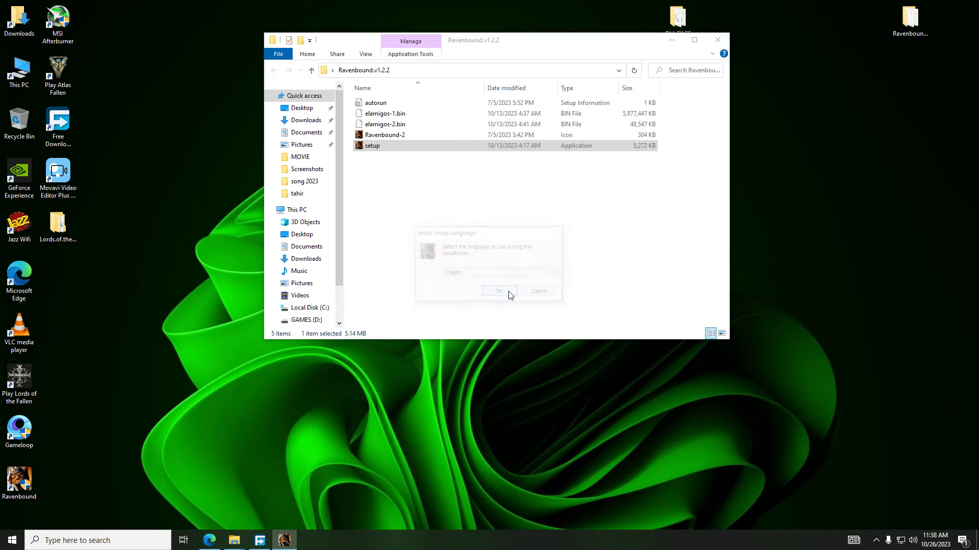
pyautogui.click(548, 351)
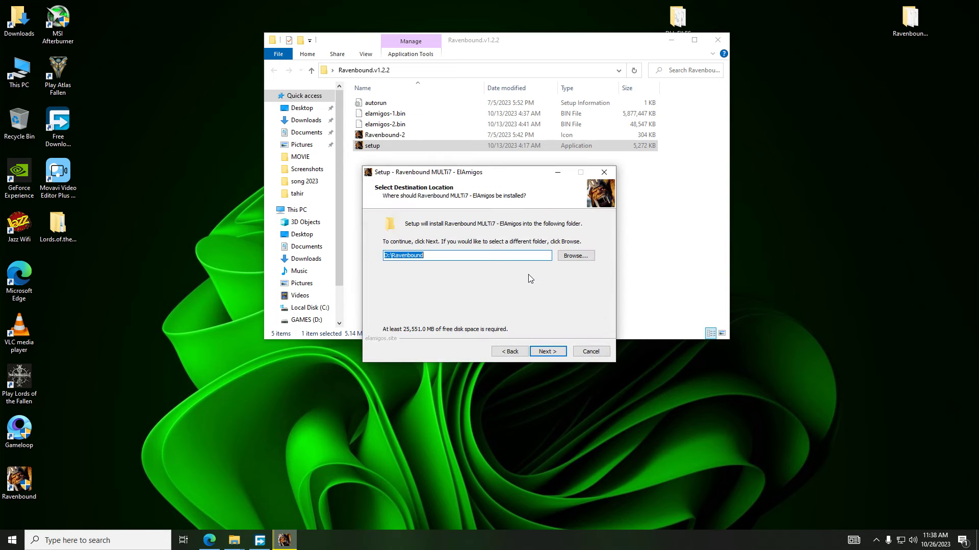
# Step: Keep D:\Ravenbound as destination and Ravenbound as Start Menu folder, and turn off desktop icon creation
pyautogui.click(547, 352)
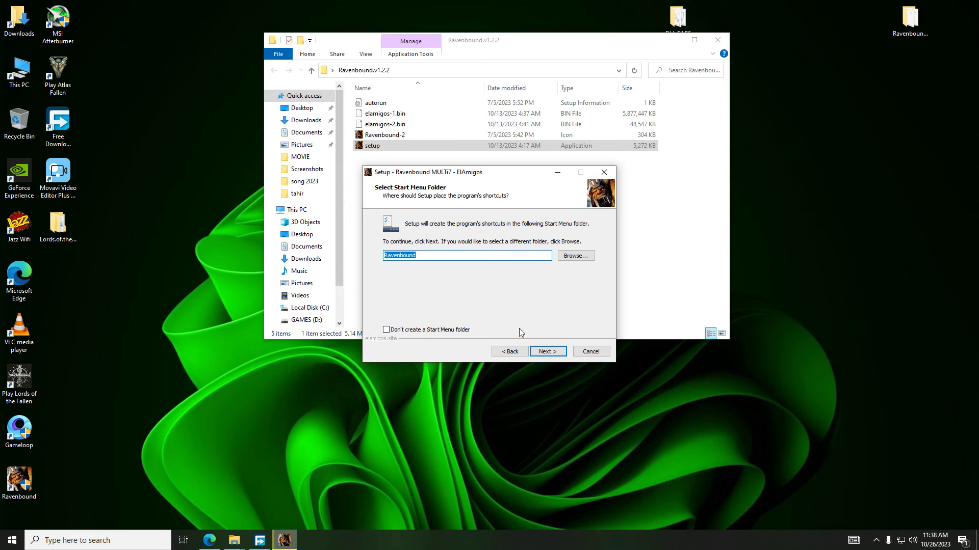
pyautogui.click(548, 352)
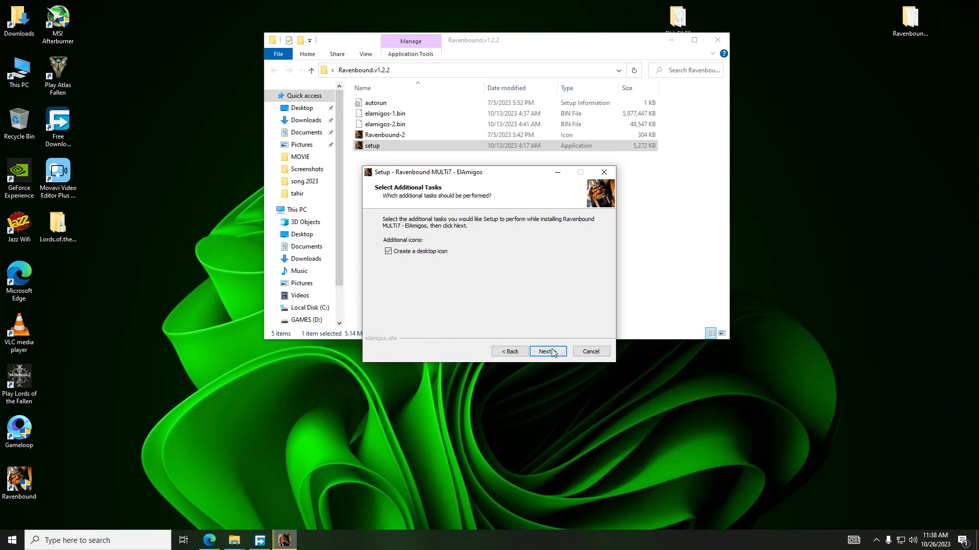
pyautogui.click(388, 251)
pyautogui.click(562, 351)
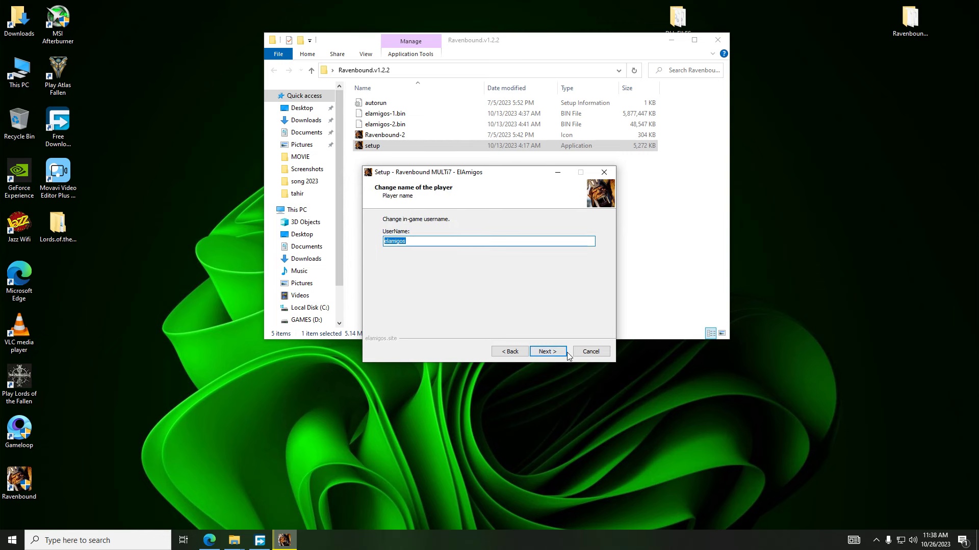
# Step: Set the in-game username to "pc gameplay", start the installation and move the setup window aside
pyautogui.press('BackSpace')
pyautogui.write('pc gameplay')
pyautogui.click(542, 354)
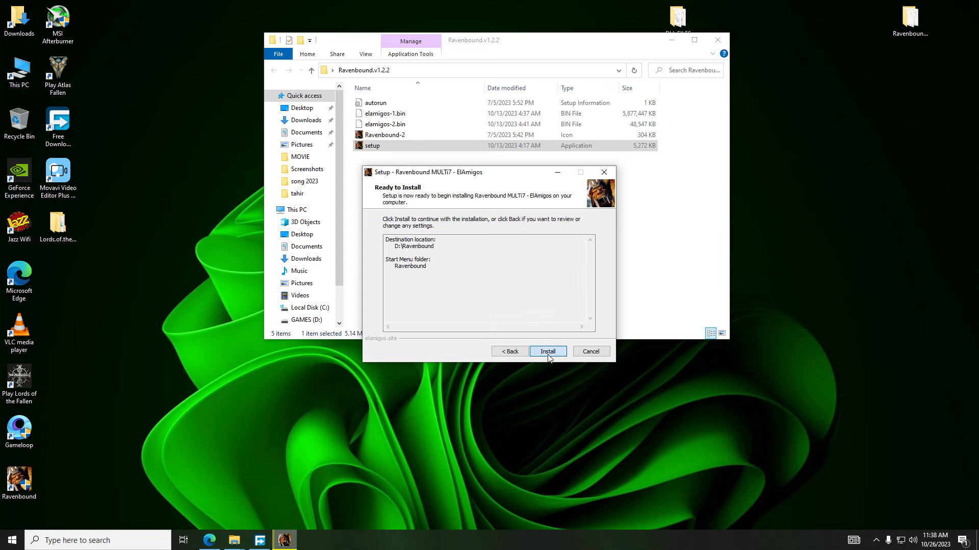
pyautogui.click(548, 355)
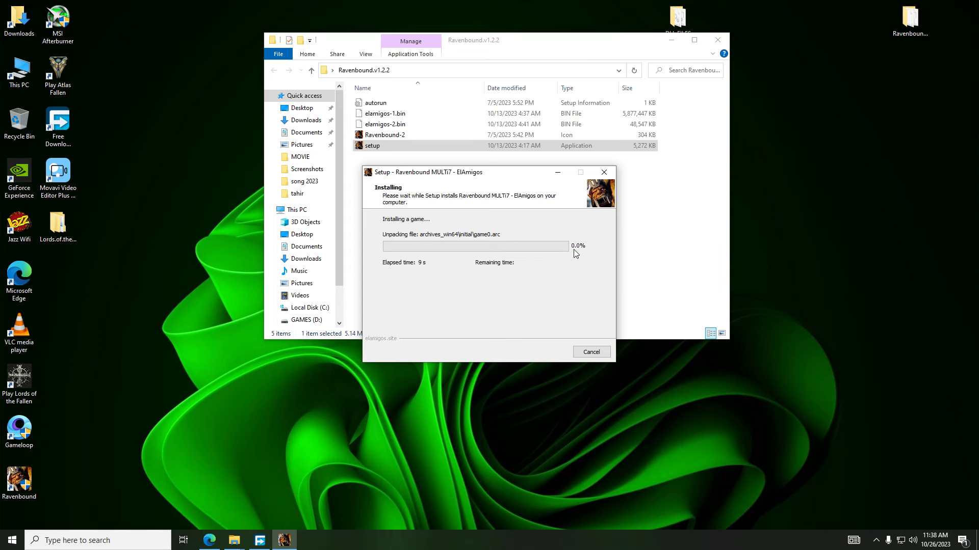
pyautogui.moveTo(493, 175); pyautogui.dragTo(678, 176)
pyautogui.rightClick(843, 189)
pyautogui.click(878, 225)
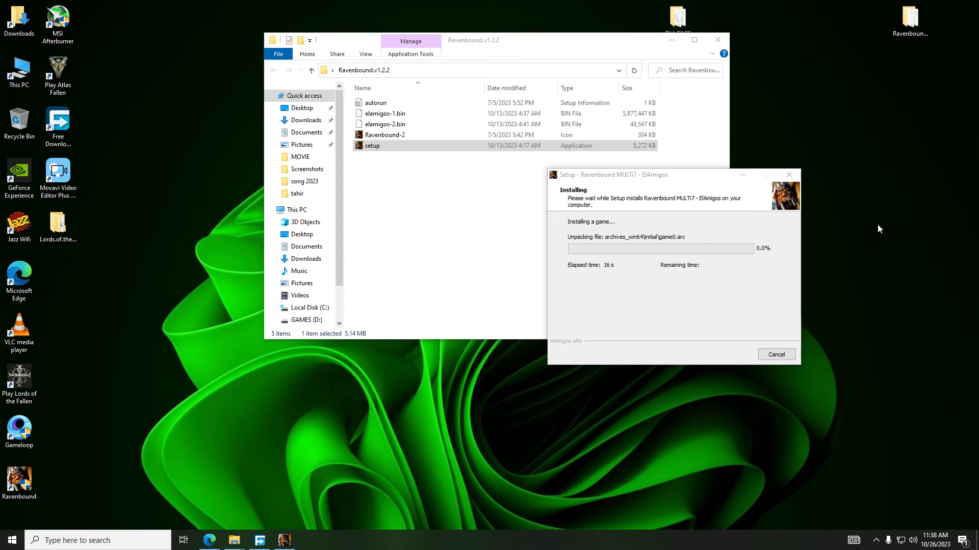
pyautogui.rightClick(889, 214)
pyautogui.click(882, 245)
pyautogui.rightClick(891, 215)
pyautogui.click(881, 245)
pyautogui.rightClick(862, 231)
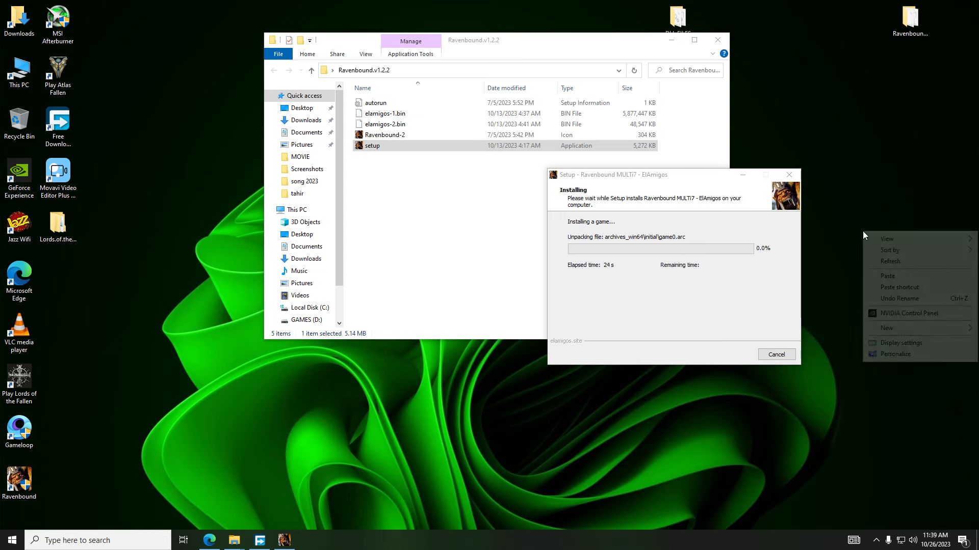
pyautogui.click(883, 264)
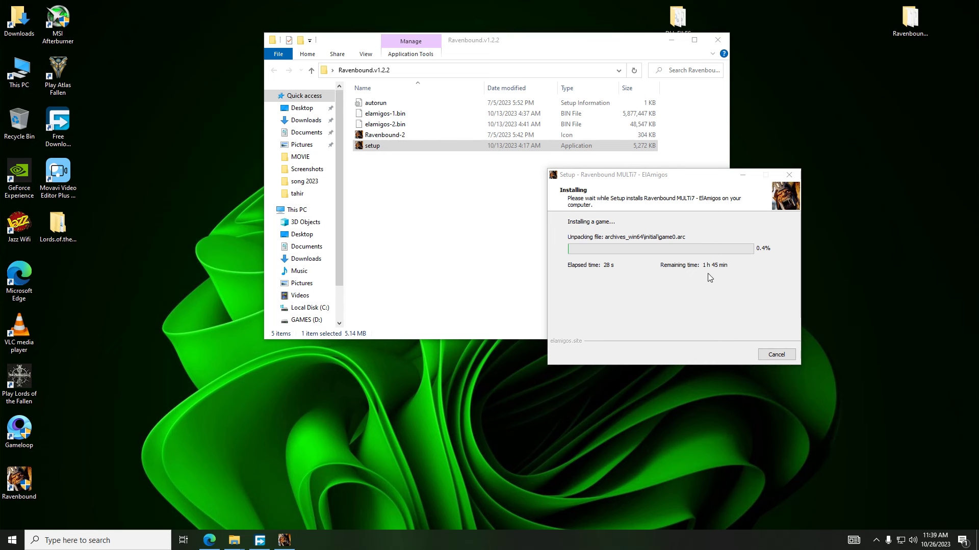
# Step: Cancel the running Ravenbound installation and confirm exiting the setup
pyautogui.click(789, 174)
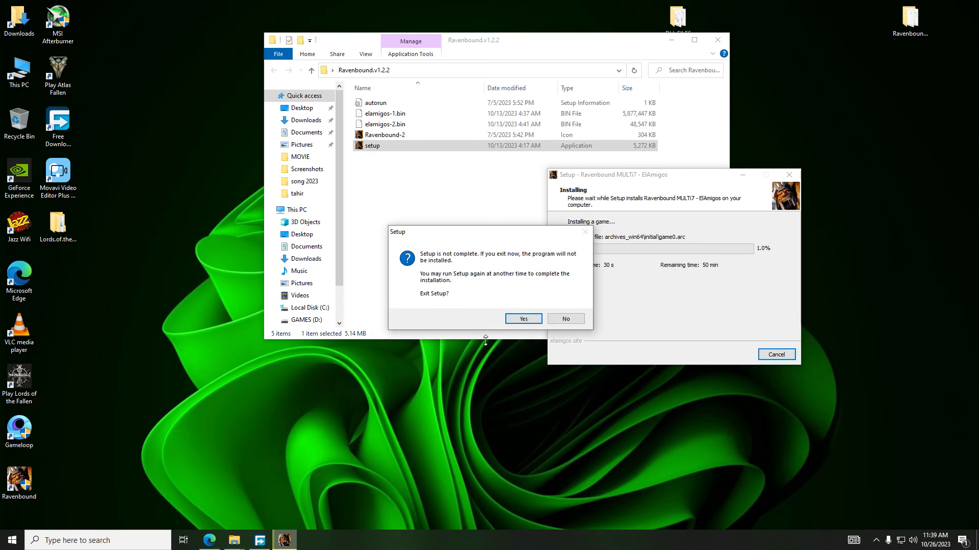
pyautogui.click(538, 321)
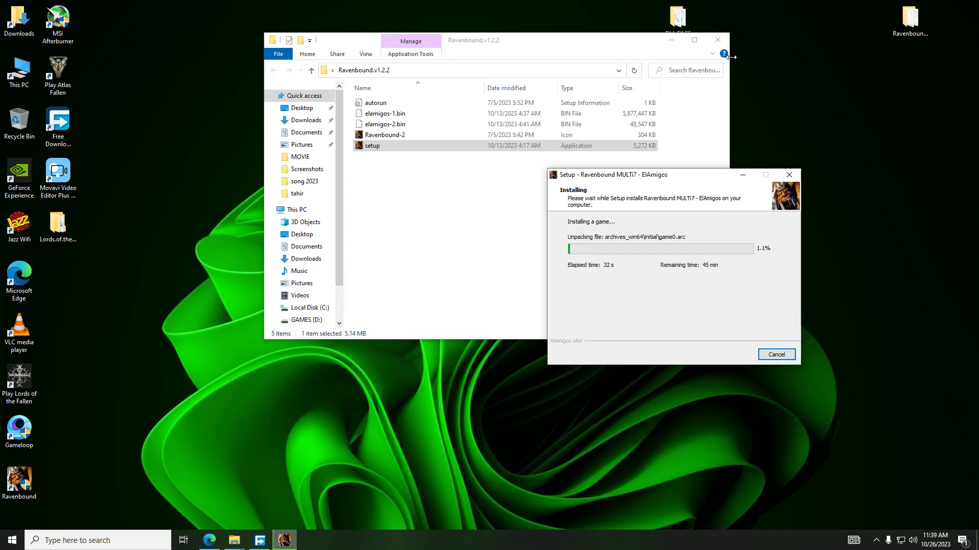